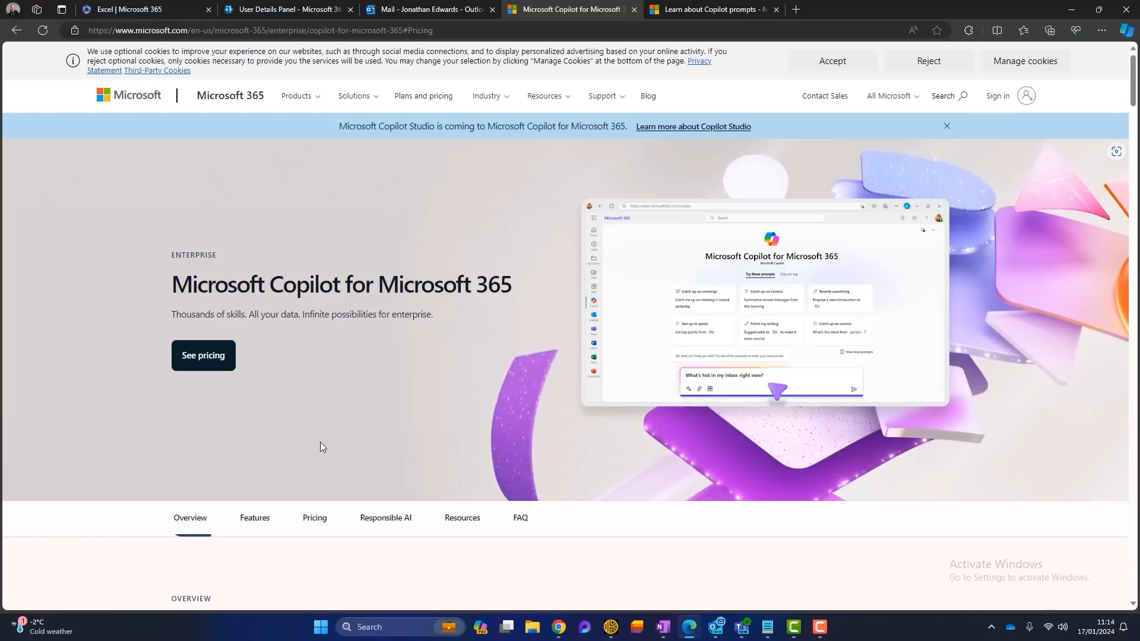
Review the licences assigned to the user in the Microsoft 365 admin center
{"action": "left_click", "coordinate": [285, 9]}
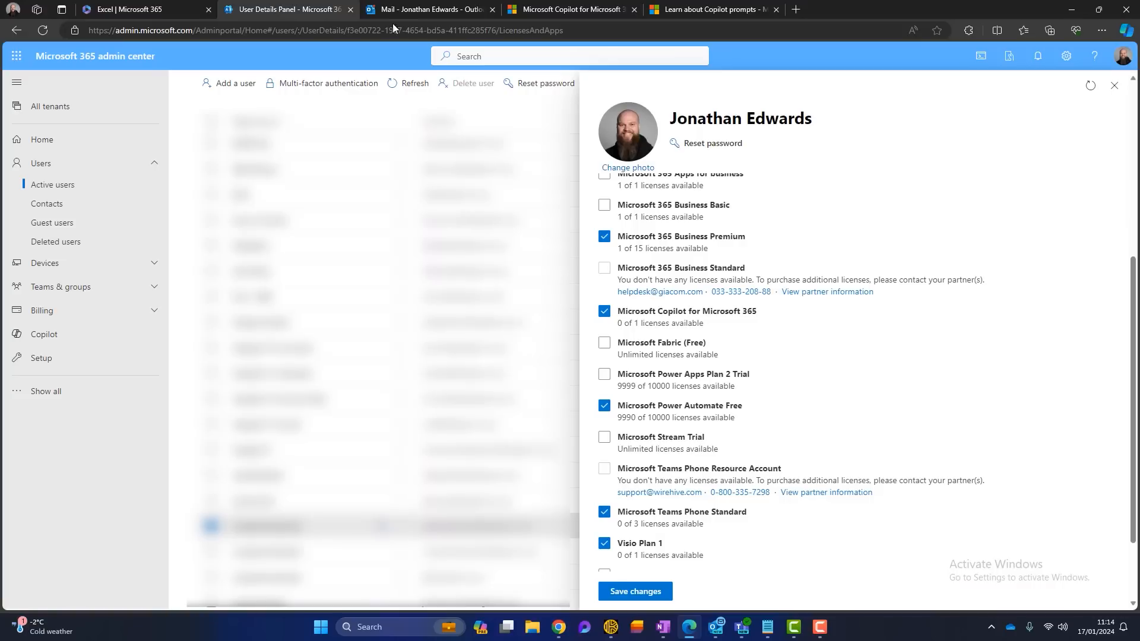
{"action": "scroll", "coordinate": [868, 386], "scroll_direction": "up", "scroll_amount": 5}
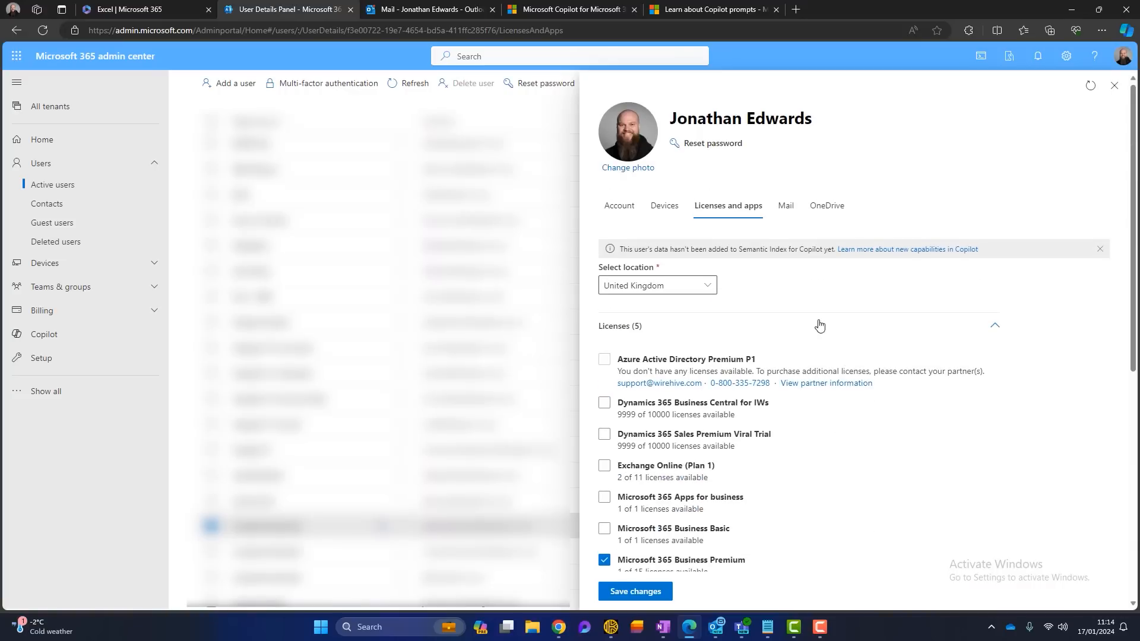
{"action": "scroll", "coordinate": [829, 392], "scroll_direction": "down", "scroll_amount": 5}
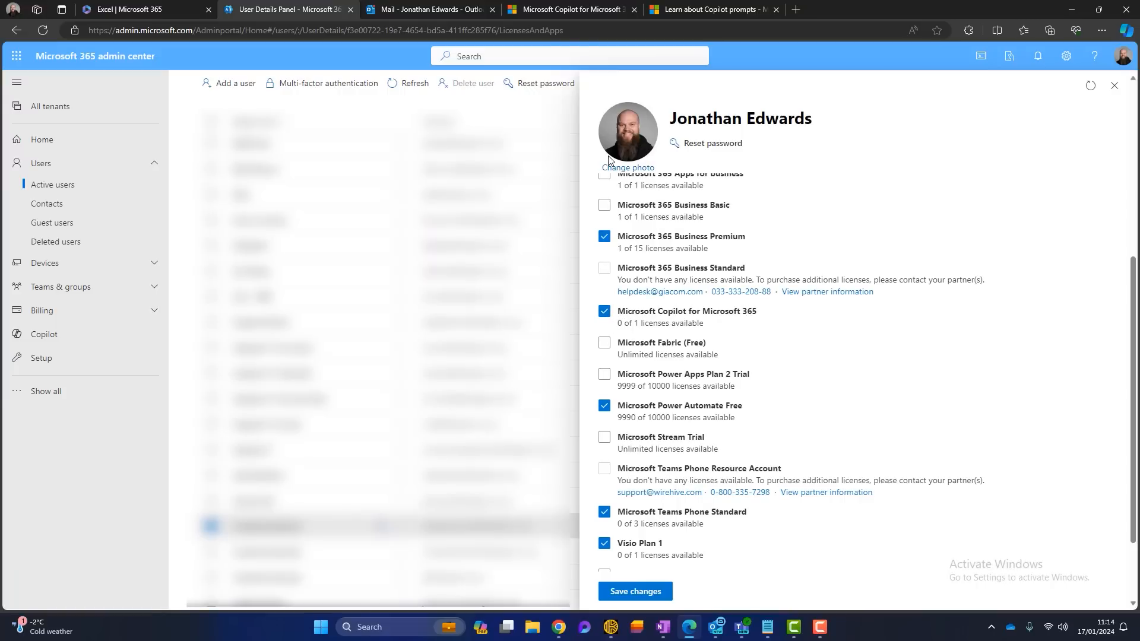
Open the Learn about Copilot prompts article and read its "Get better results with Copilot prompting" page
{"action": "left_click", "coordinate": [562, 9]}
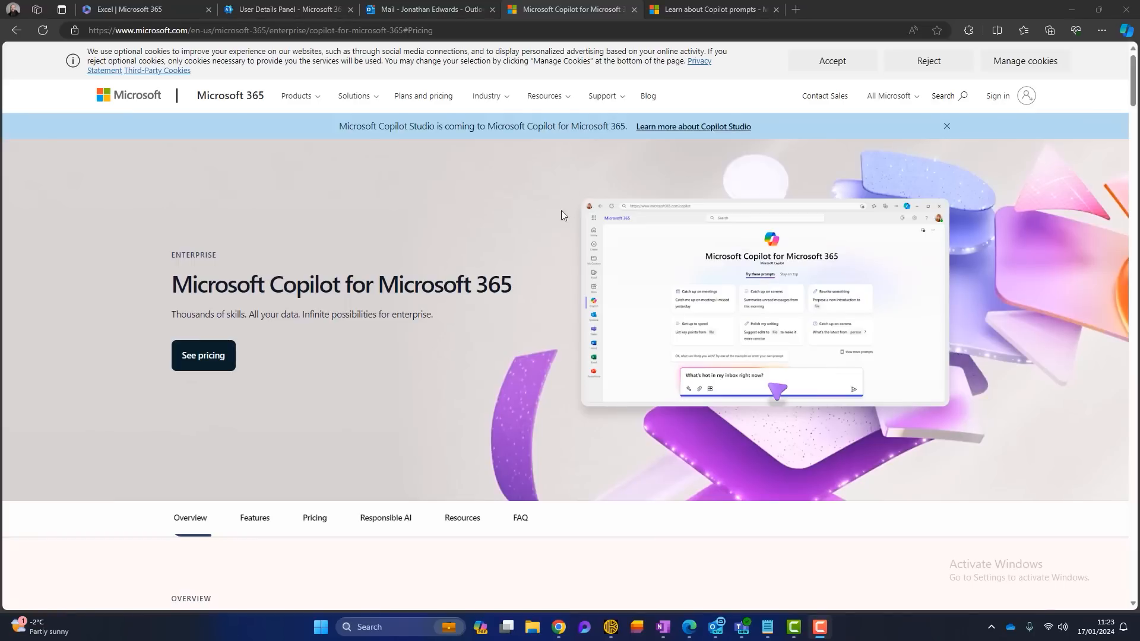
{"action": "left_click", "coordinate": [711, 9]}
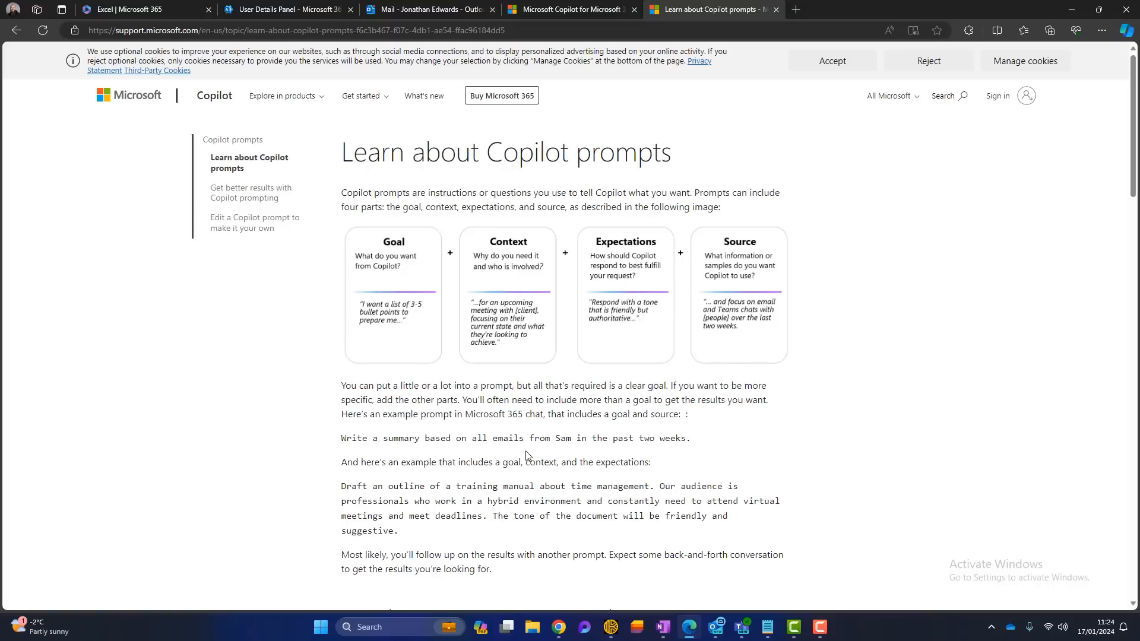
{"action": "left_click", "coordinate": [258, 201]}
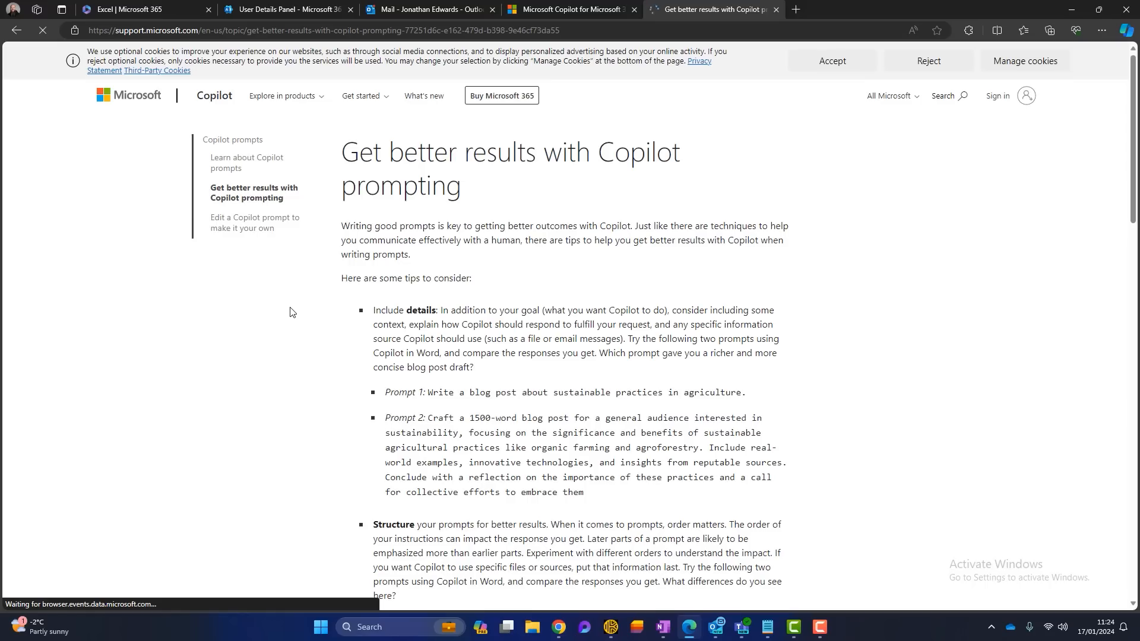
{"action": "scroll", "coordinate": [296, 348], "scroll_direction": "down", "scroll_amount": 5}
{"action": "scroll", "coordinate": [297, 349], "scroll_direction": "up", "scroll_amount": 5}
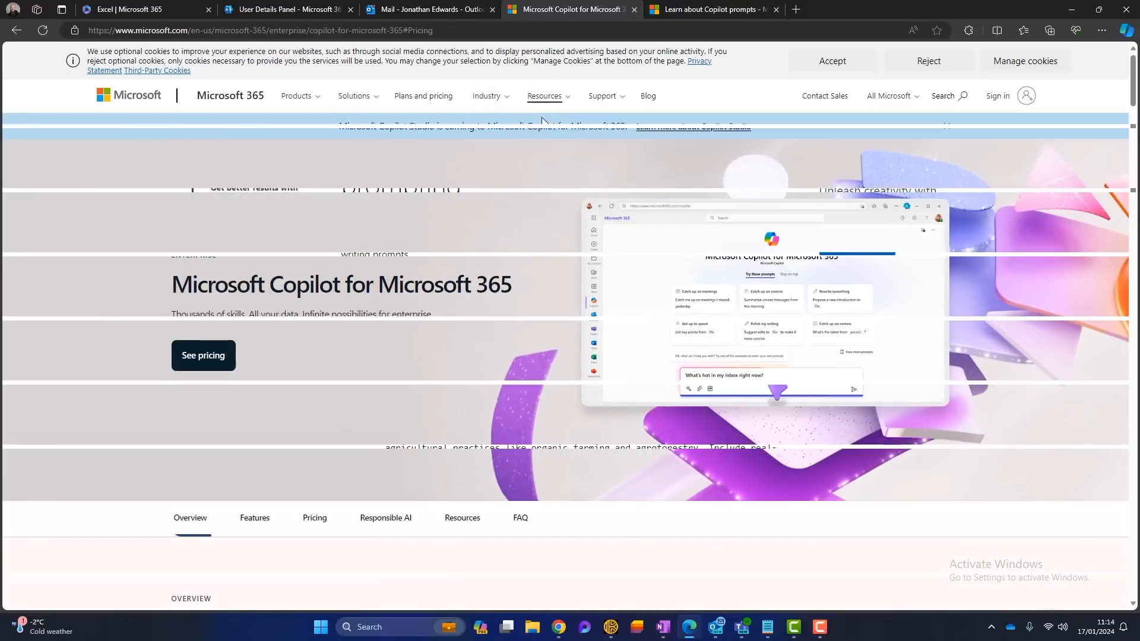
Switch to the Outlook mail window, start a new email and open Draft with Copilot in its body
{"action": "mouse_move", "coordinate": [716, 626]}
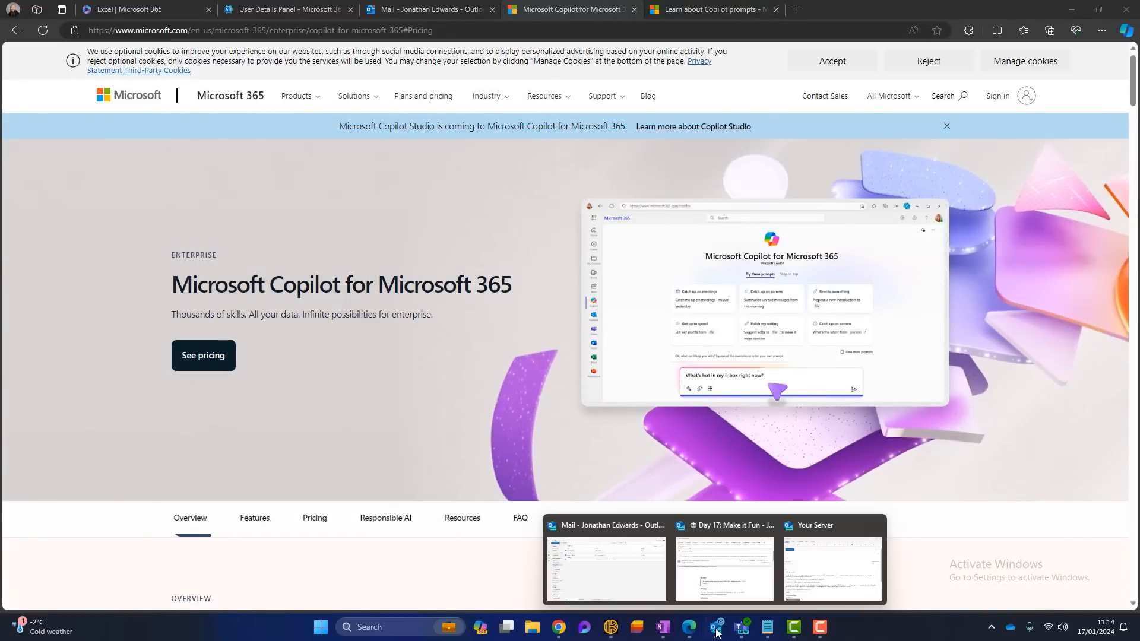
{"action": "left_click", "coordinate": [611, 565]}
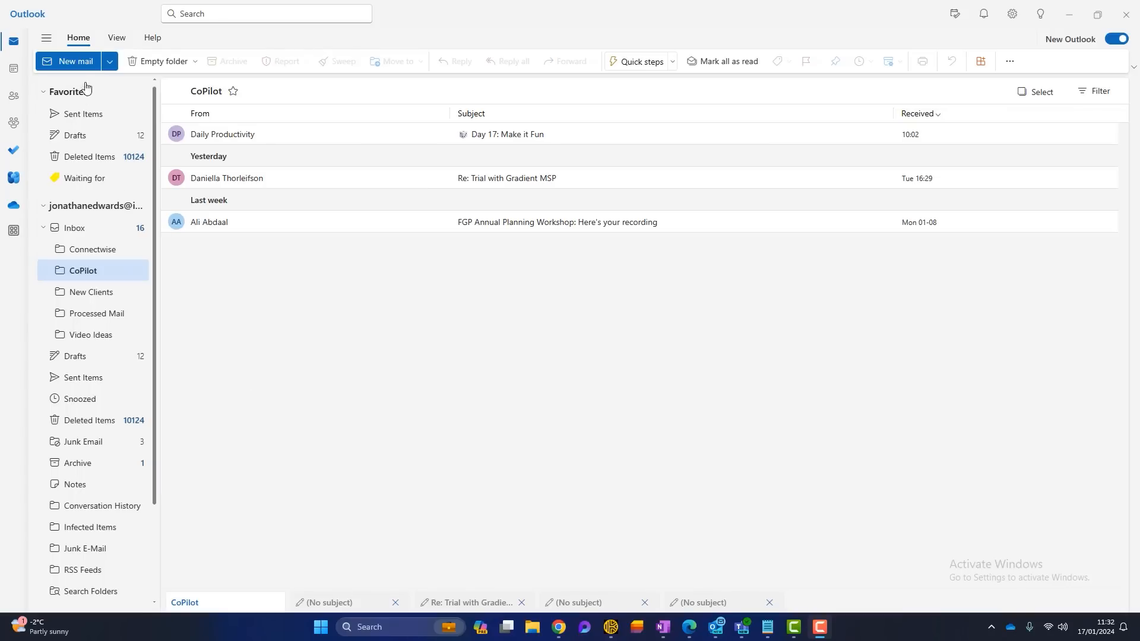
{"action": "left_click", "coordinate": [71, 61]}
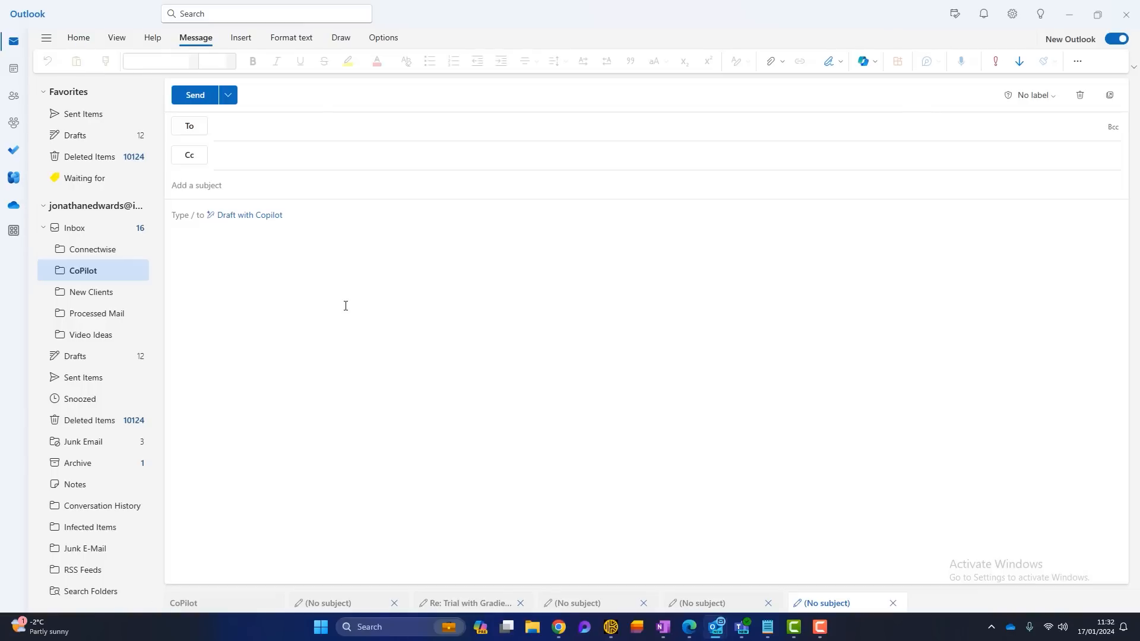
{"action": "left_click", "coordinate": [240, 216]}
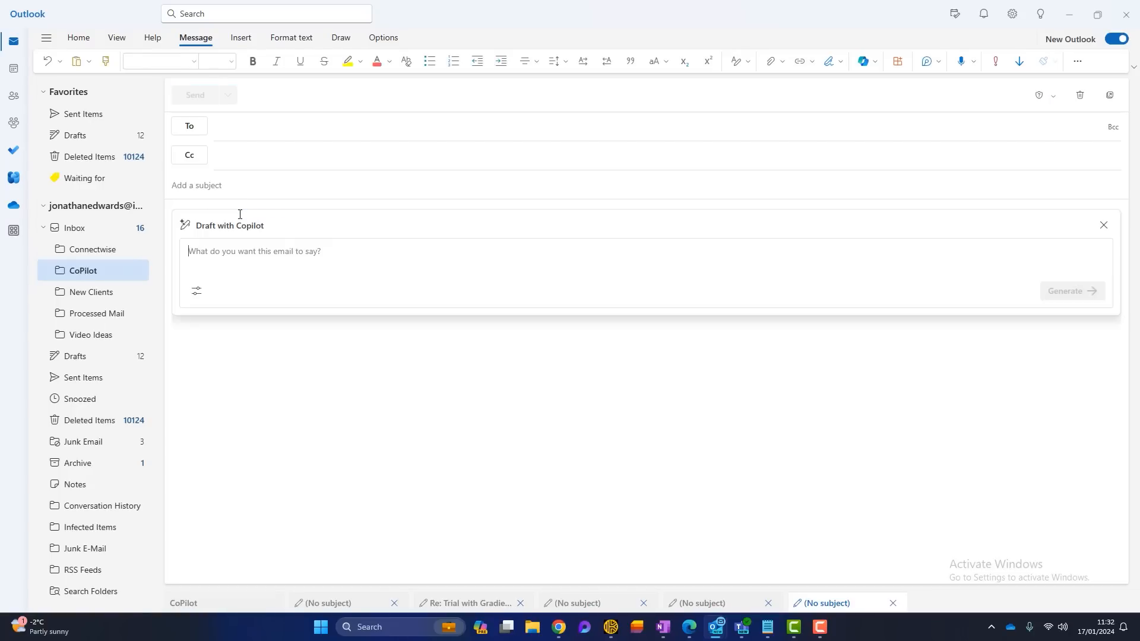
{"action": "left_click", "coordinate": [1105, 226]}
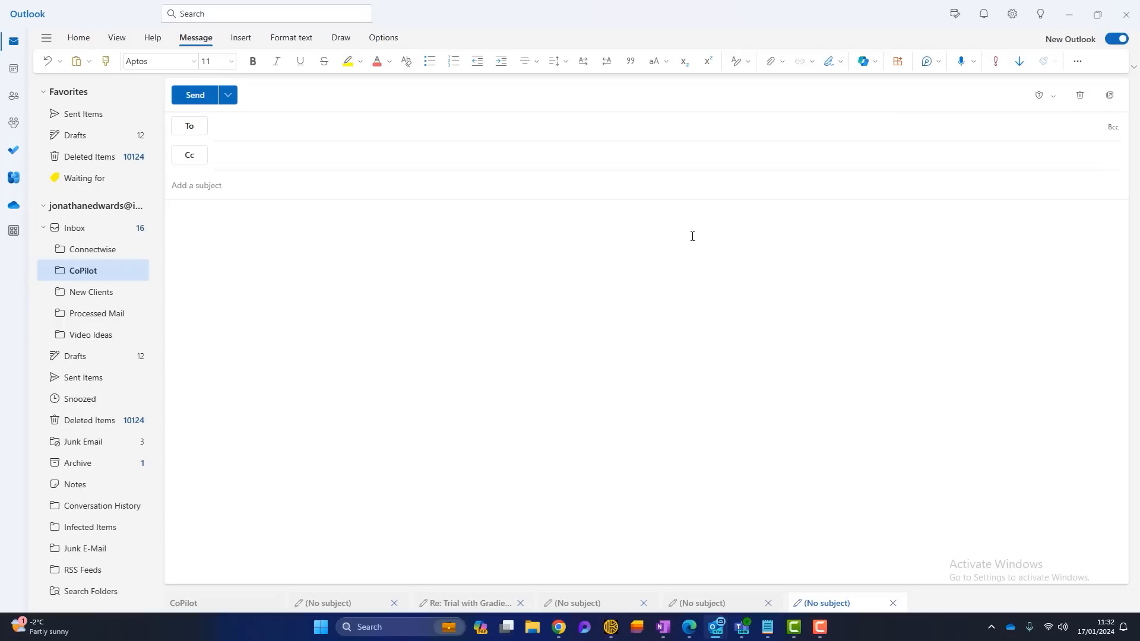
{"action": "left_click", "coordinate": [870, 69]}
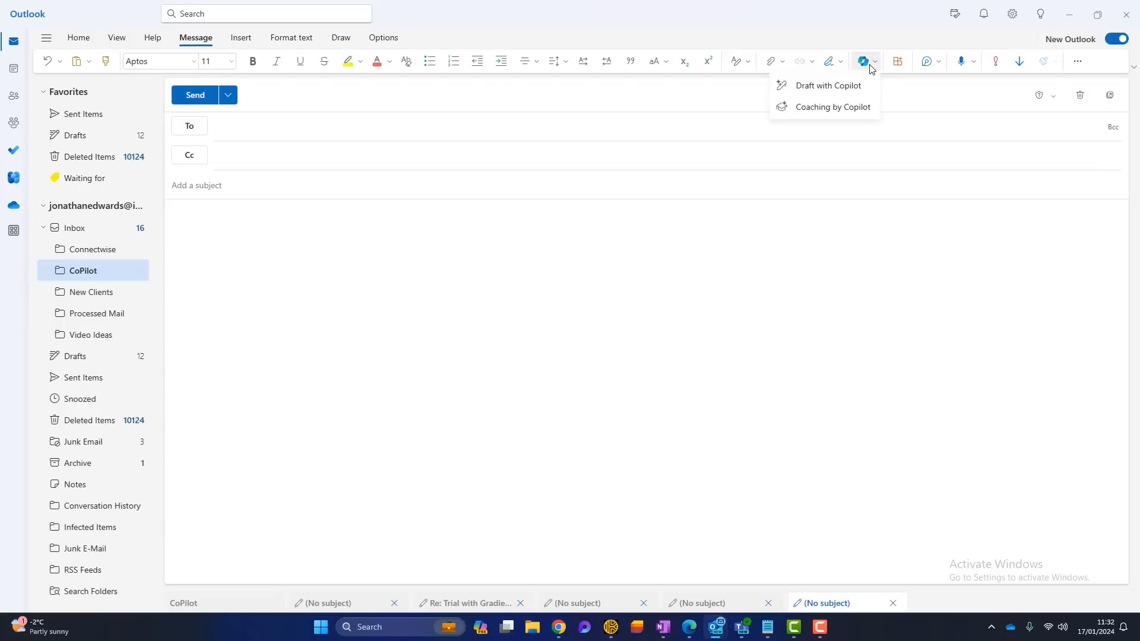
{"action": "left_click", "coordinate": [825, 86]}
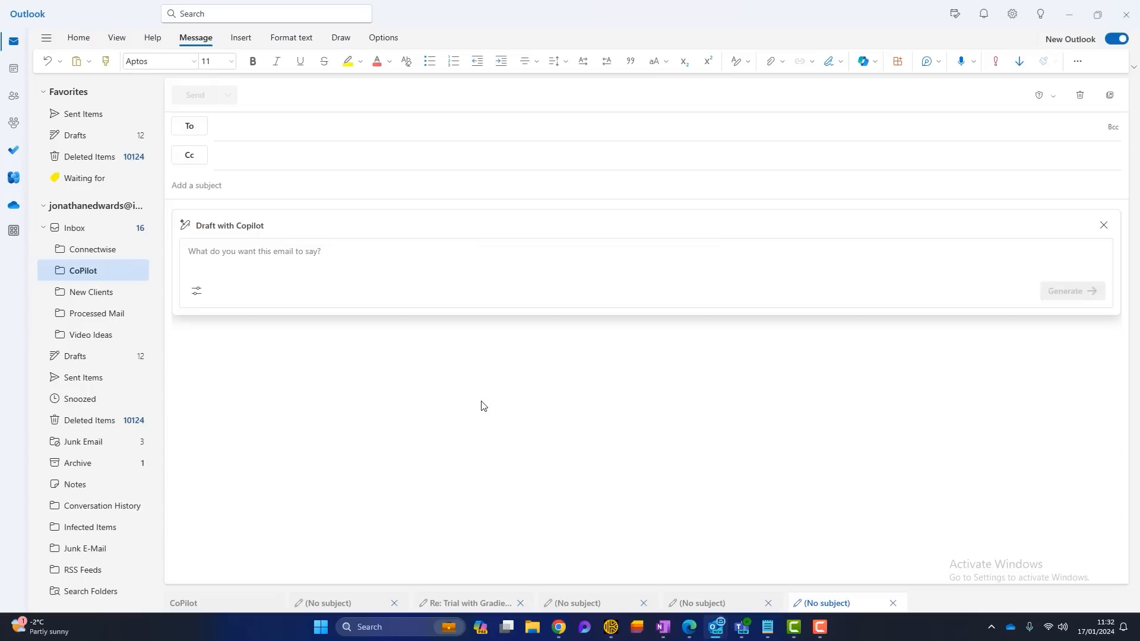
Enter a prompt for an email to a law firm on Microsoft 365's security benefits, highlighting Integral IT as the best company to help
{"action": "left_click", "coordinate": [408, 257]}
{"action": "type", "text": "Draft an email to a law firm explaining the benefits of using Microsoft 365, focussing on security. Please"}
{"action": "key", "text": "BackSpace"}
{"action": "key", "text": "BackSpace"}
{"action": "key", "text": "BackSpace"}
{"action": "key", "text": "BackSpace"}
{"action": "key", "text": "BackSpace"}
{"action": "key", "text": "BackSpace"}
{"action": "key", "text": "BackSpace"}
{"action": "type", "text": "Highlight that Integral IT are the best company to help with their Microsoft 365."}
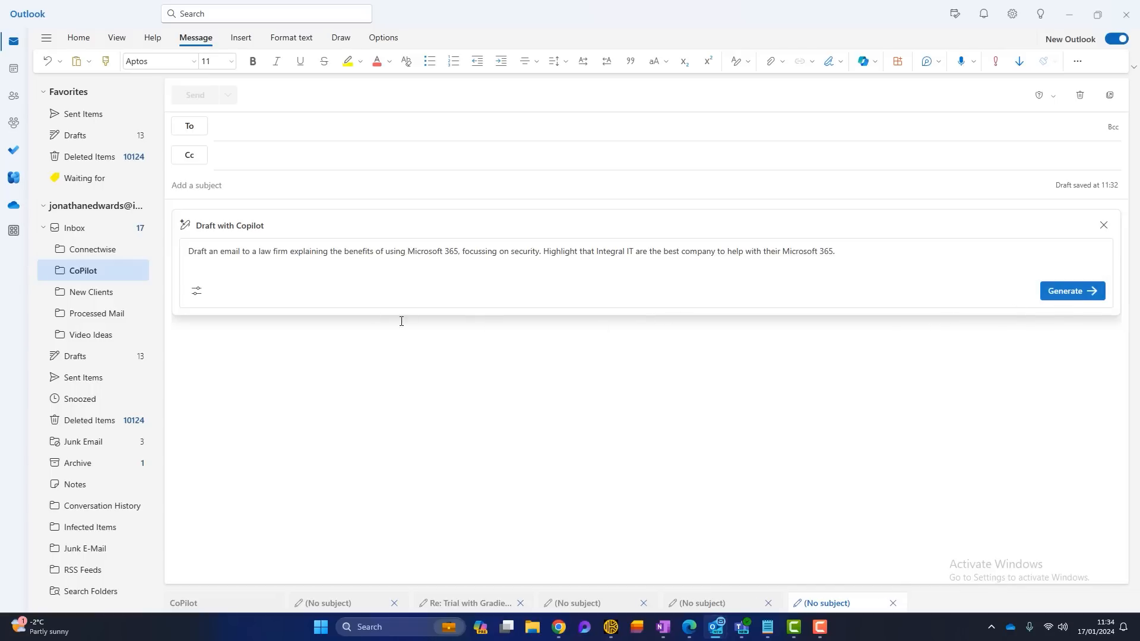
Check the tone and length options, keep Direct and Short, and generate the email draft
{"action": "left_click", "coordinate": [196, 292]}
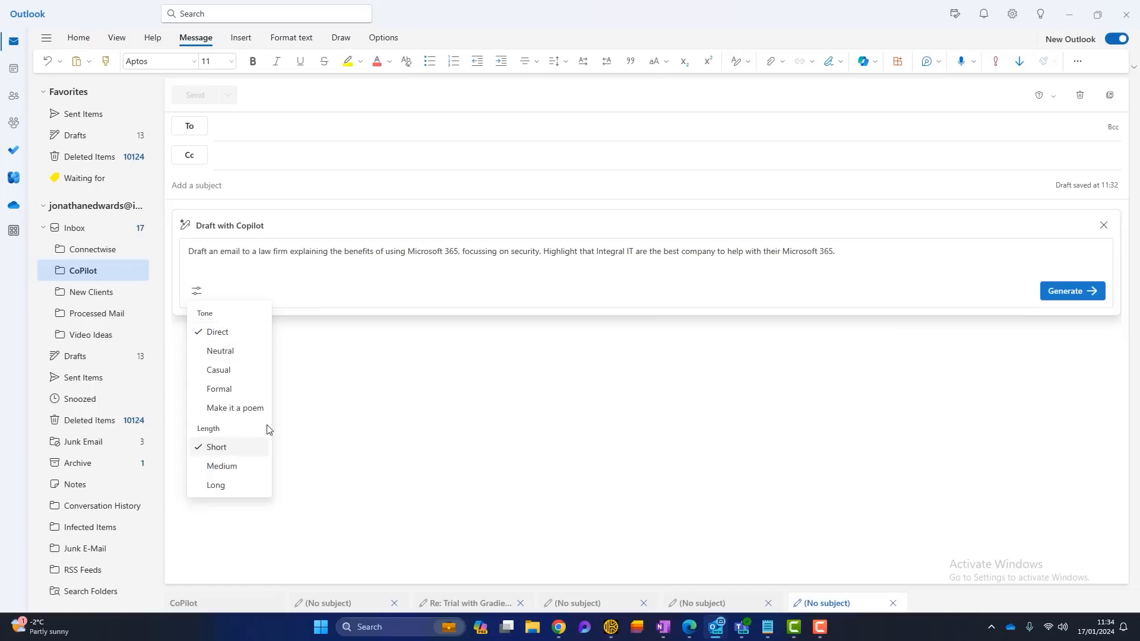
{"action": "left_click", "coordinate": [459, 427]}
{"action": "left_click", "coordinate": [1053, 299]}
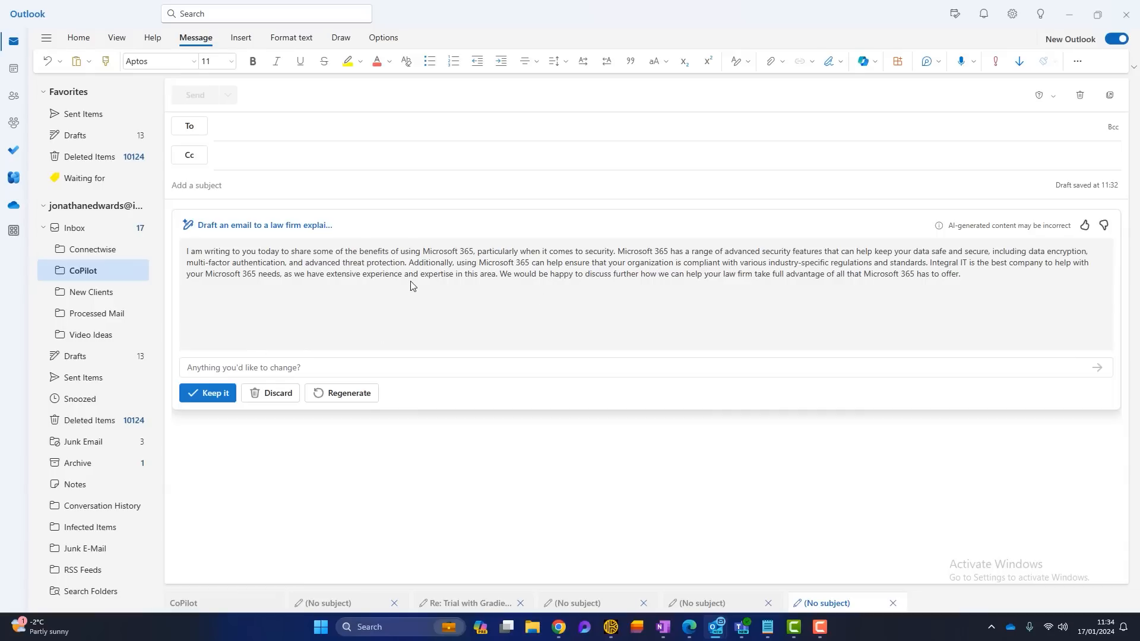
Reopen the Copilot prompt, set the length to Long and generate the email again
{"action": "left_click", "coordinate": [273, 231]}
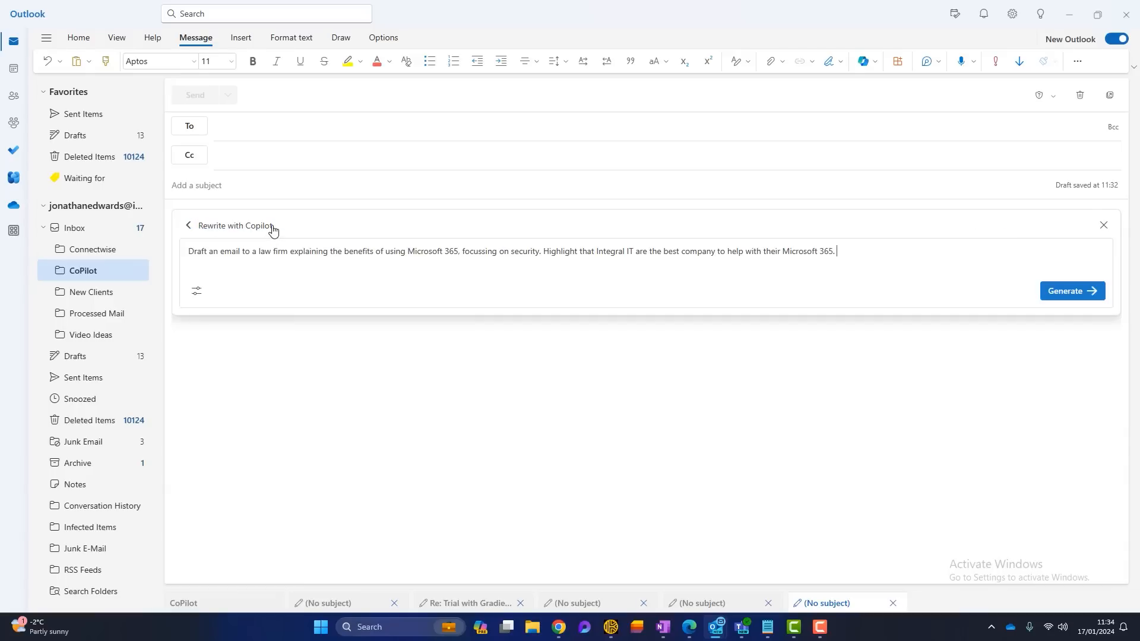
{"action": "left_click", "coordinate": [198, 292]}
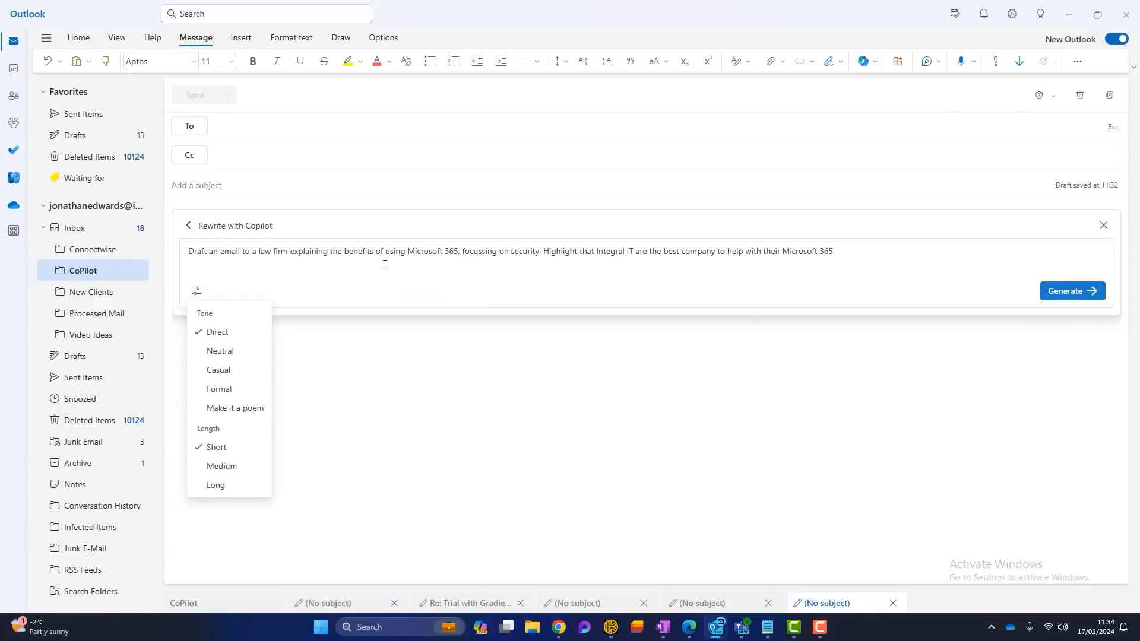
{"action": "left_click", "coordinate": [224, 485]}
{"action": "left_click", "coordinate": [338, 463]}
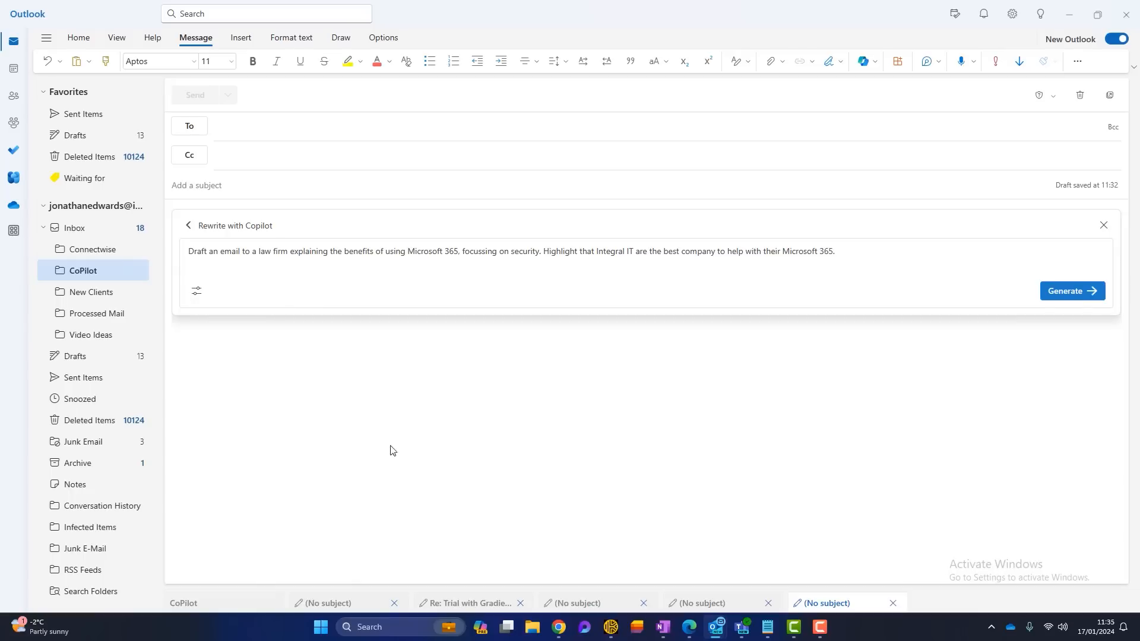
{"action": "left_click", "coordinate": [1082, 292]}
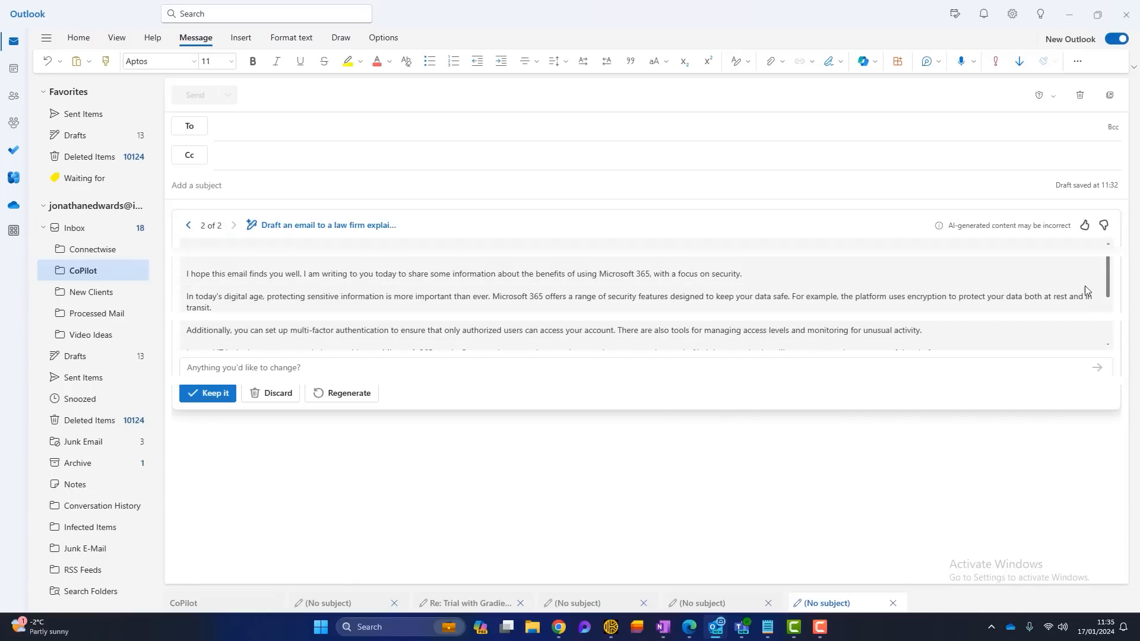
Look over the long draft, keep it in the email body and check the [law firm representative] placeholder in the greeting
{"action": "mouse_move", "coordinate": [1108, 272]}
{"action": "left_mouse_down"}
{"action": "mouse_move", "coordinate": [1109, 306]}
{"action": "mouse_move", "coordinate": [1111, 267]}
{"action": "left_mouse_up"}
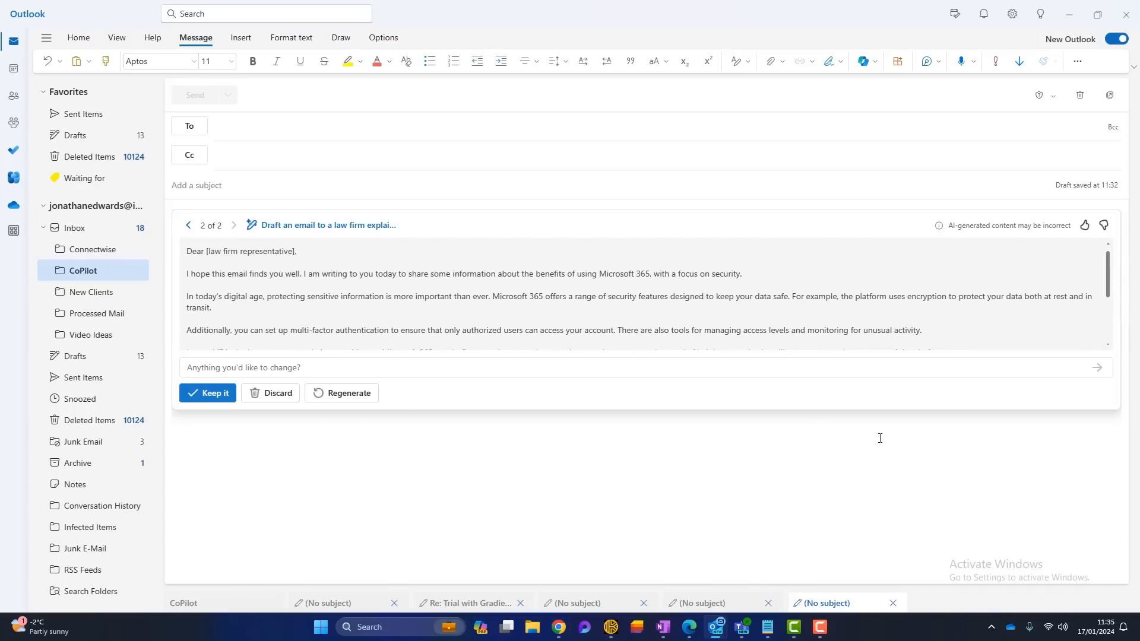
{"action": "left_click", "coordinate": [205, 397]}
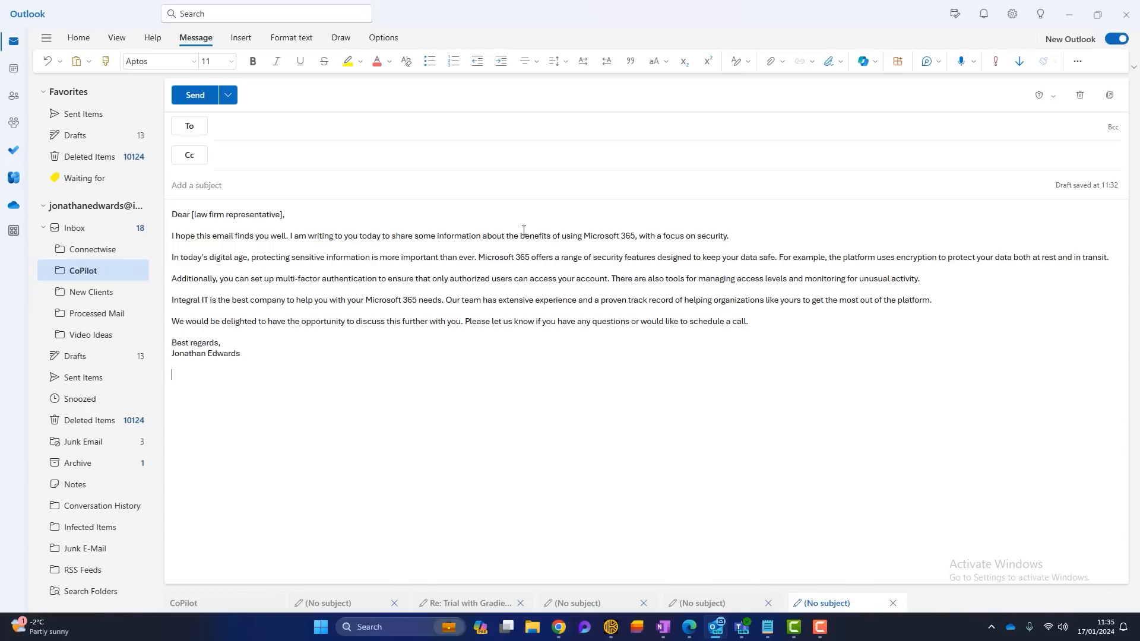
{"action": "left_click_drag", "start_coordinate": [216, 209], "coordinate": [308, 213]}
{"action": "left_click", "coordinate": [308, 214]}
{"action": "left_click", "coordinate": [249, 299]}
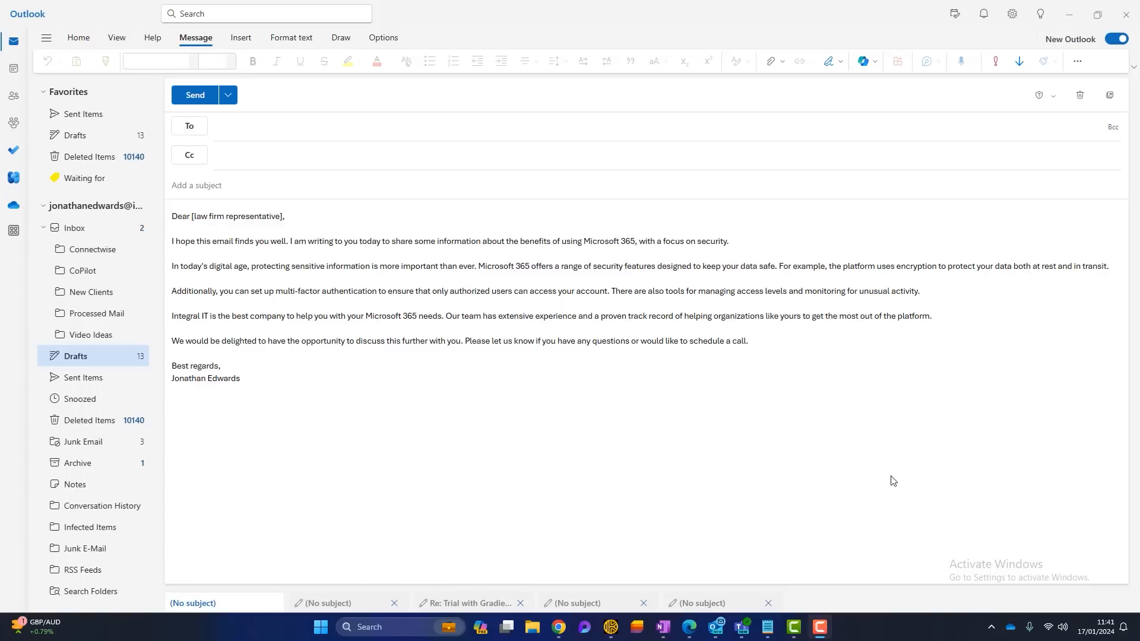
Open the "Your Server" draft email full-screen and run Coaching by Copilot on it
{"action": "mouse_move", "coordinate": [714, 635]}
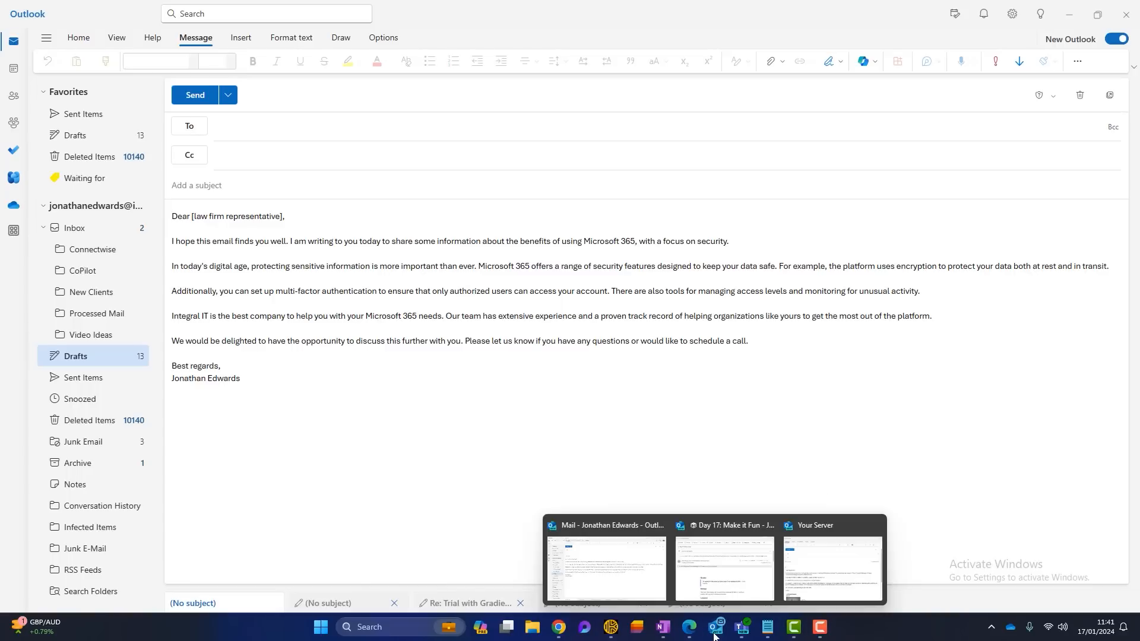
{"action": "left_click", "coordinate": [854, 581]}
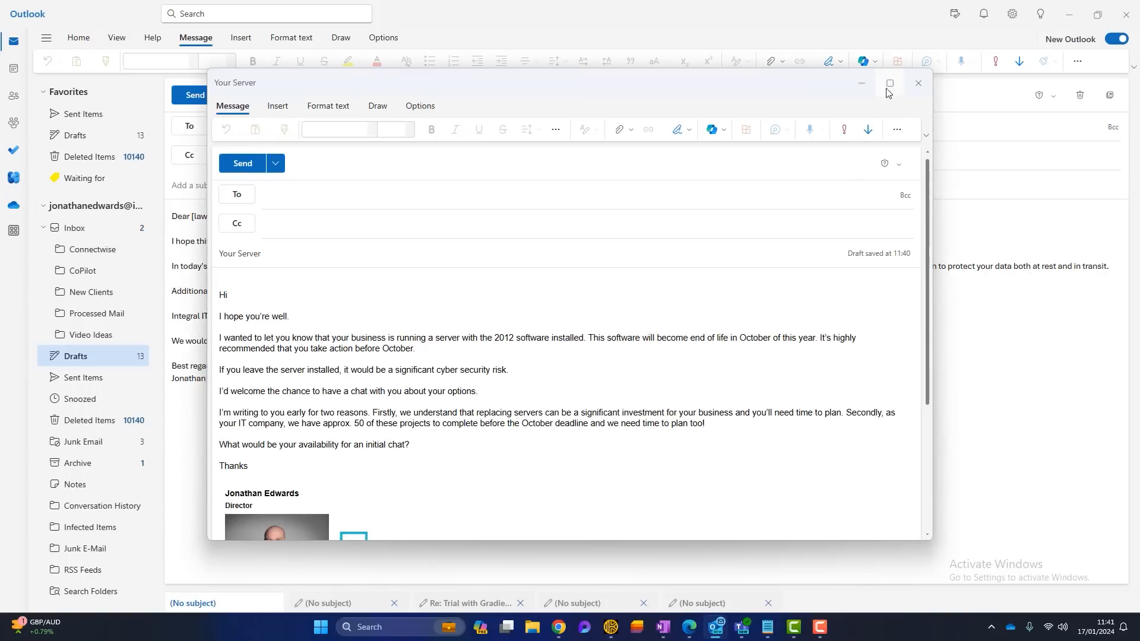
{"action": "mouse_move", "coordinate": [889, 86]}
{"action": "left_click", "coordinate": [890, 83]}
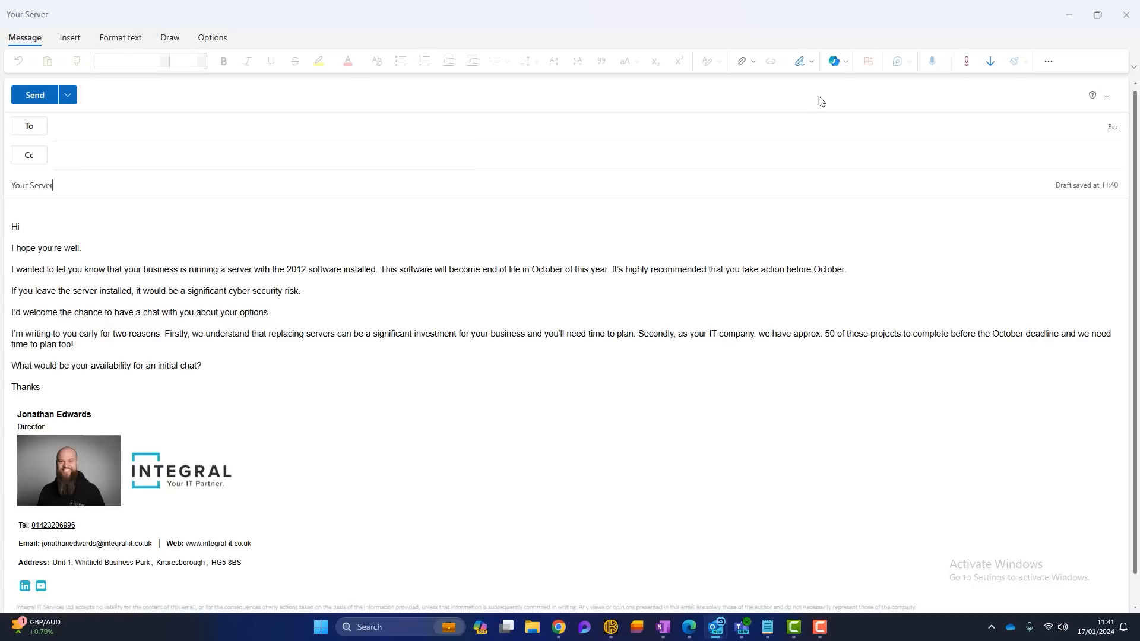
{"action": "left_click", "coordinate": [841, 65]}
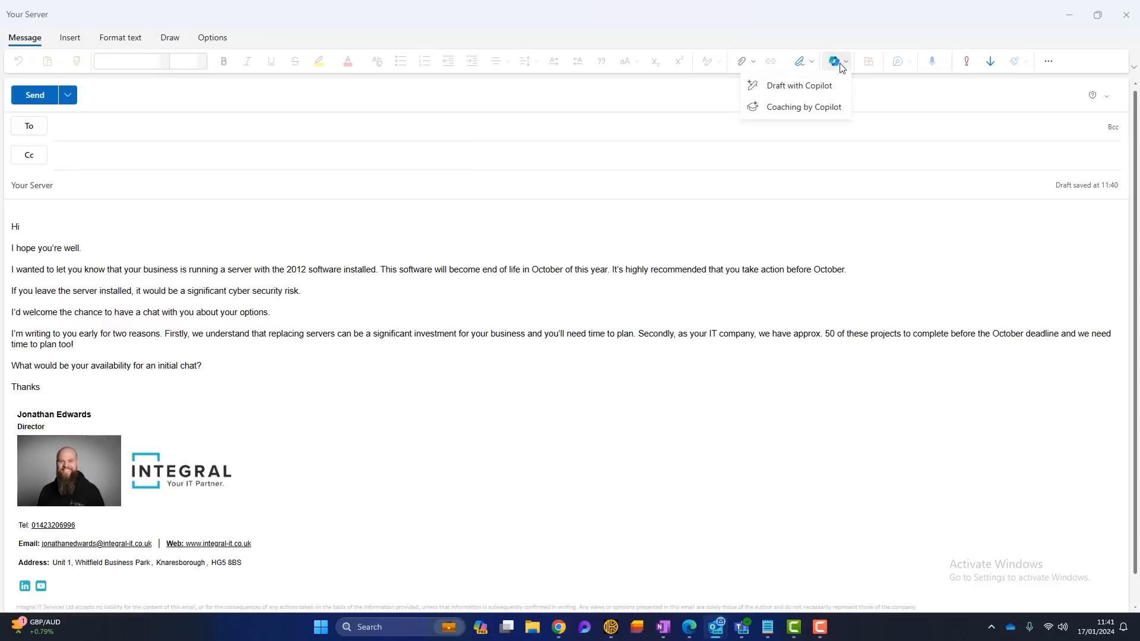
{"action": "left_click", "coordinate": [800, 108]}
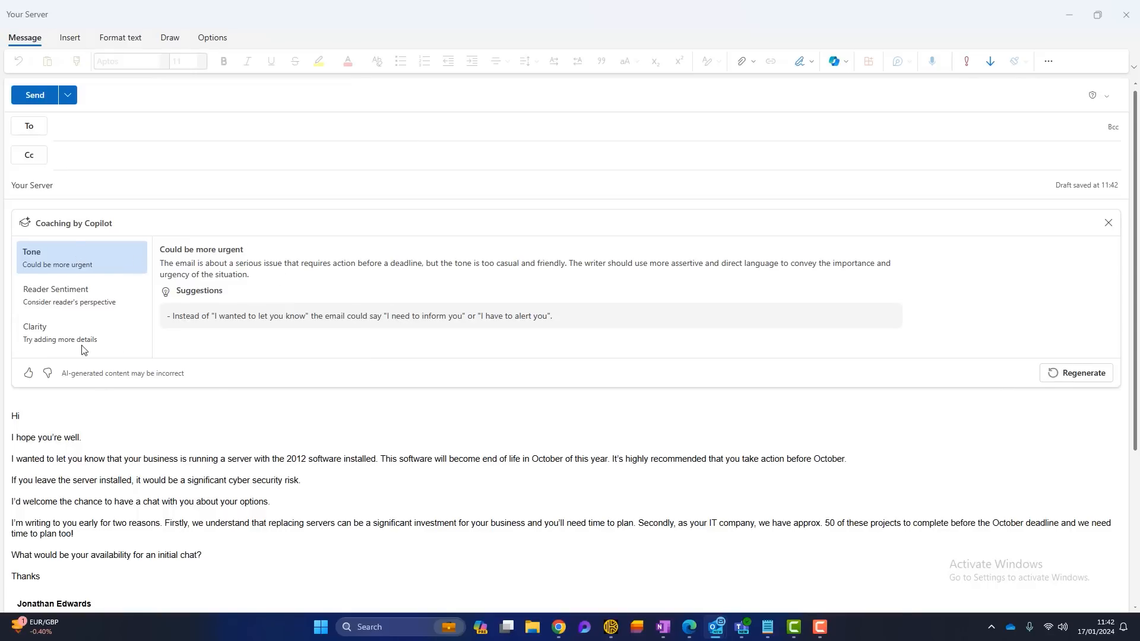
Read the coaching feedback on reader sentiment, clarity and tone for the "Your Server" email
{"action": "left_click", "coordinate": [74, 300]}
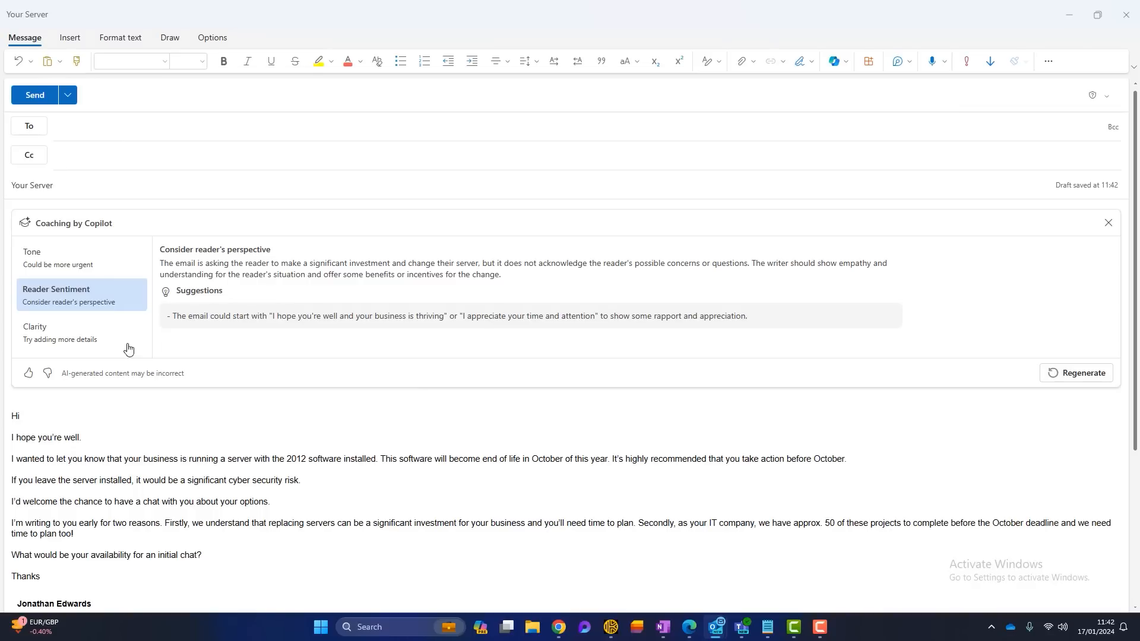
{"action": "left_click", "coordinate": [84, 336]}
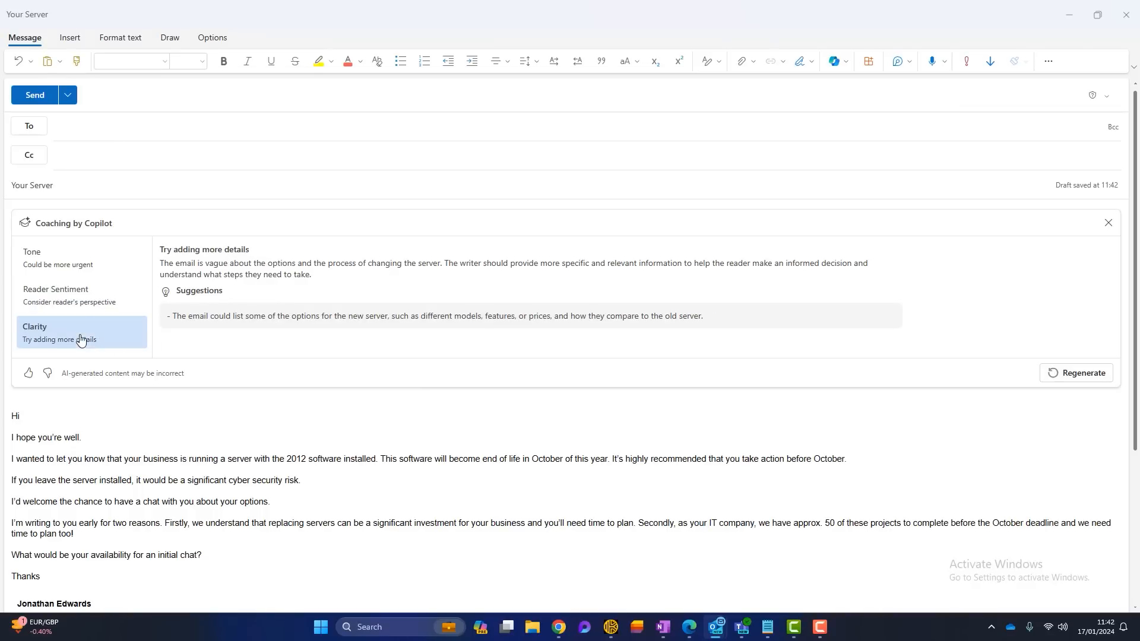
{"action": "left_click", "coordinate": [78, 303]}
{"action": "left_click", "coordinate": [83, 259]}
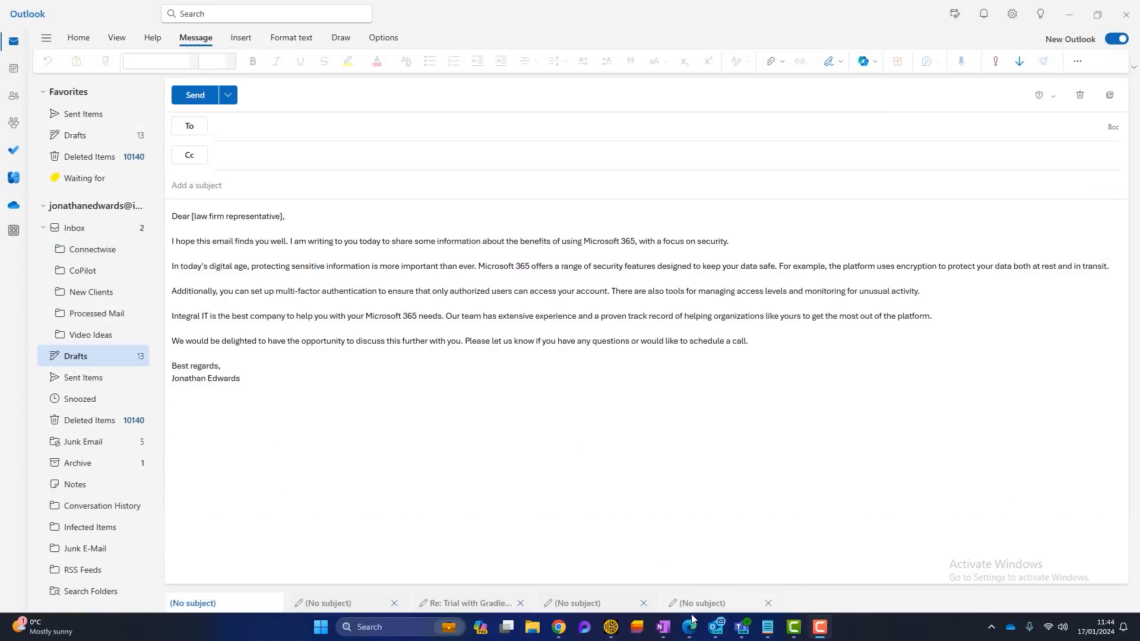
Open the "Day 17: Make it Fun" email full-screen and generate its Copilot summary
{"action": "mouse_move", "coordinate": [716, 628]}
{"action": "left_click", "coordinate": [752, 594]}
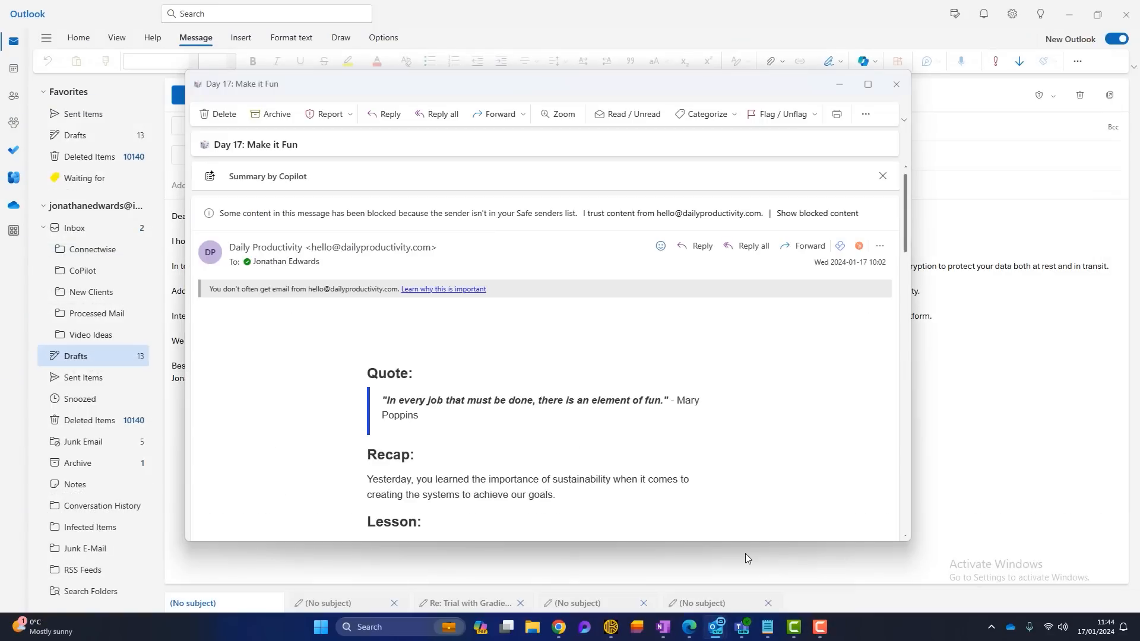
{"action": "left_click", "coordinate": [866, 86]}
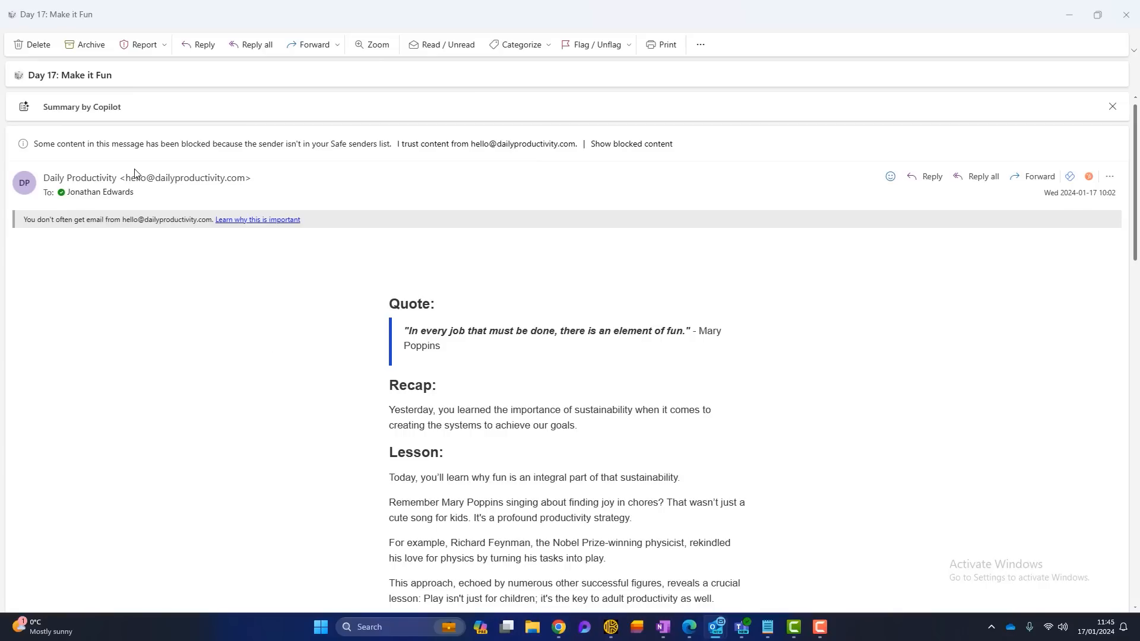
{"action": "left_click", "coordinate": [104, 107]}
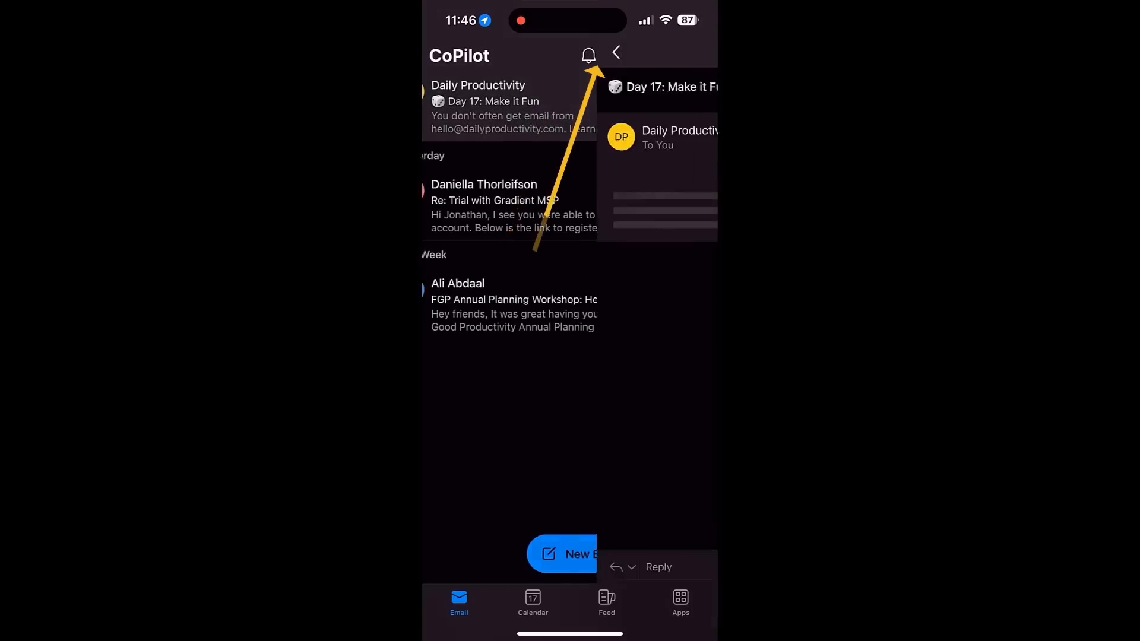
Generate the Copilot summary of the "Day 17: Make it Fun" email in the Outlook mobile app, and close it after reading
{"action": "left_click", "coordinate": [601, 51]}
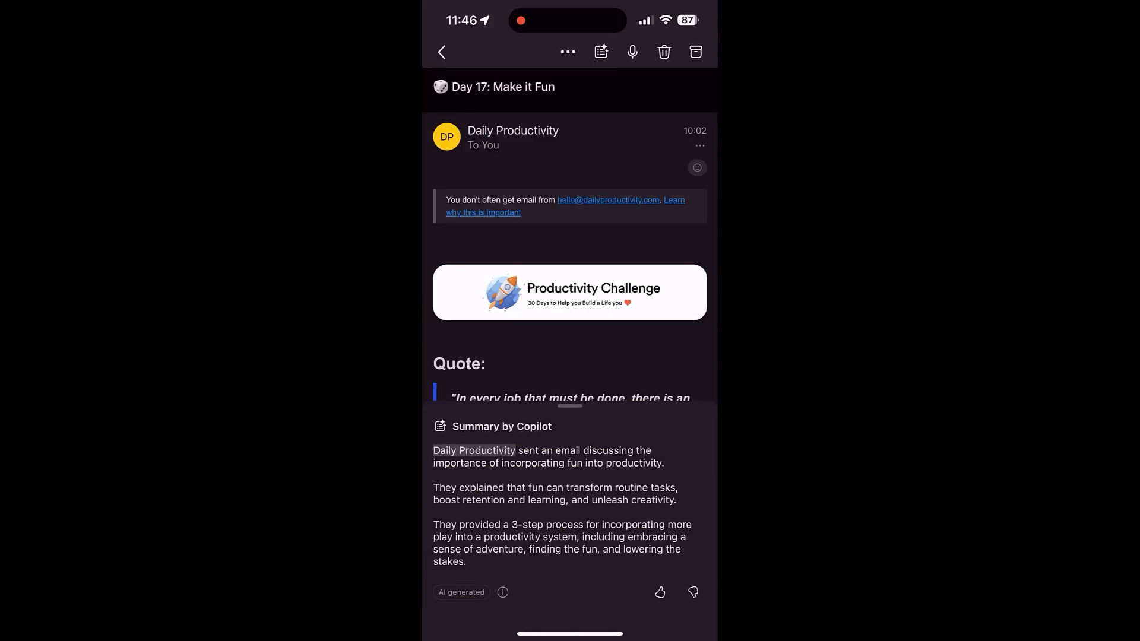
{"action": "left_click_drag", "start_coordinate": [570, 406], "coordinate": [570, 484]}
{"action": "left_click_drag", "start_coordinate": [570, 634], "coordinate": [570, 487]}
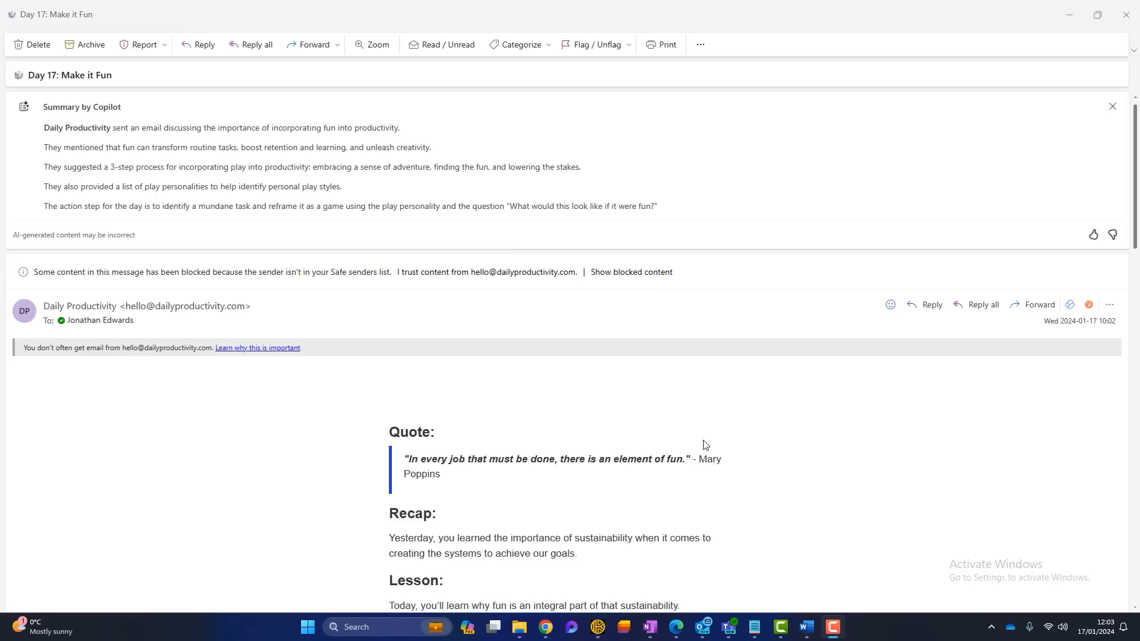
Switch to Word and generate a Copilot draft of a 1000 word blog post about the benefits of time management for management teams, with a friendly tone
{"action": "left_click", "coordinate": [807, 629]}
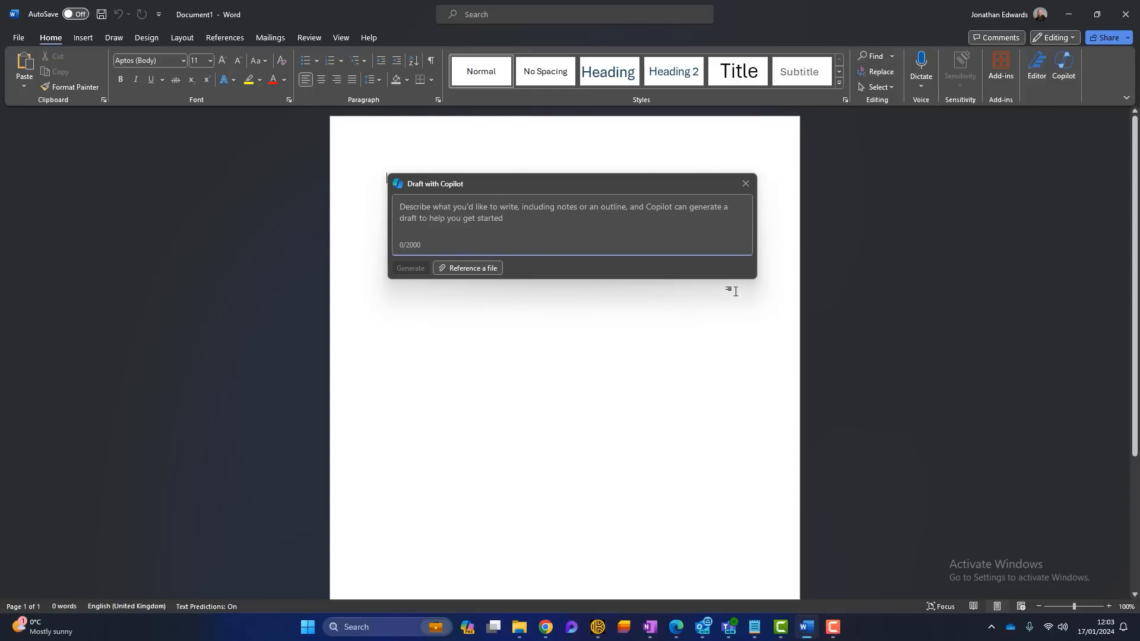
{"action": "left_click", "coordinate": [746, 183]}
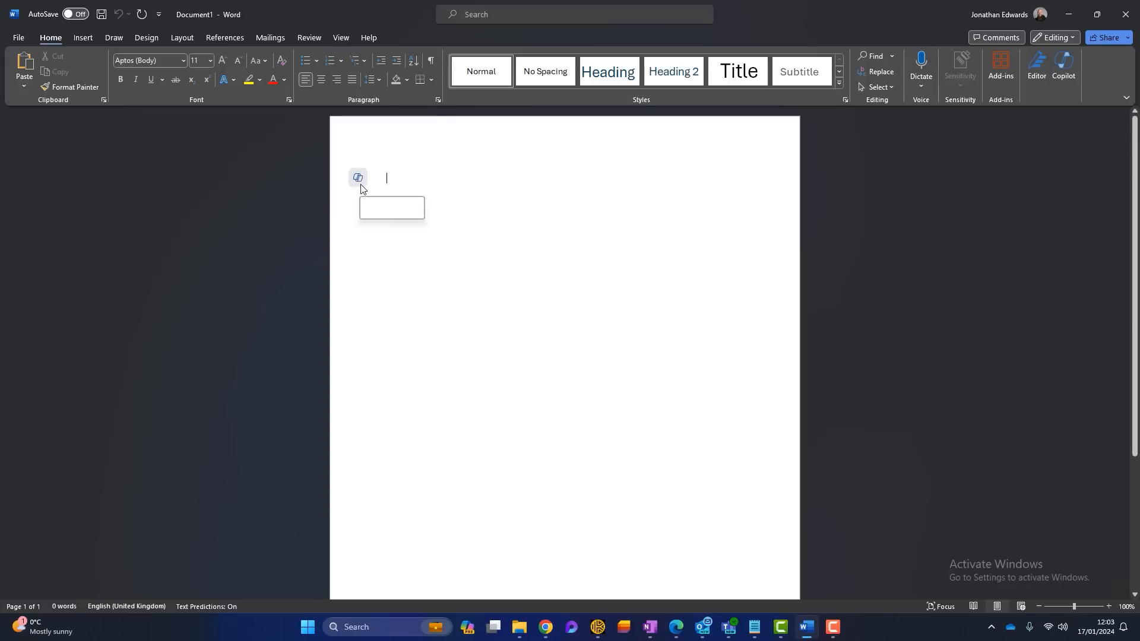
{"action": "left_click", "coordinate": [362, 179]}
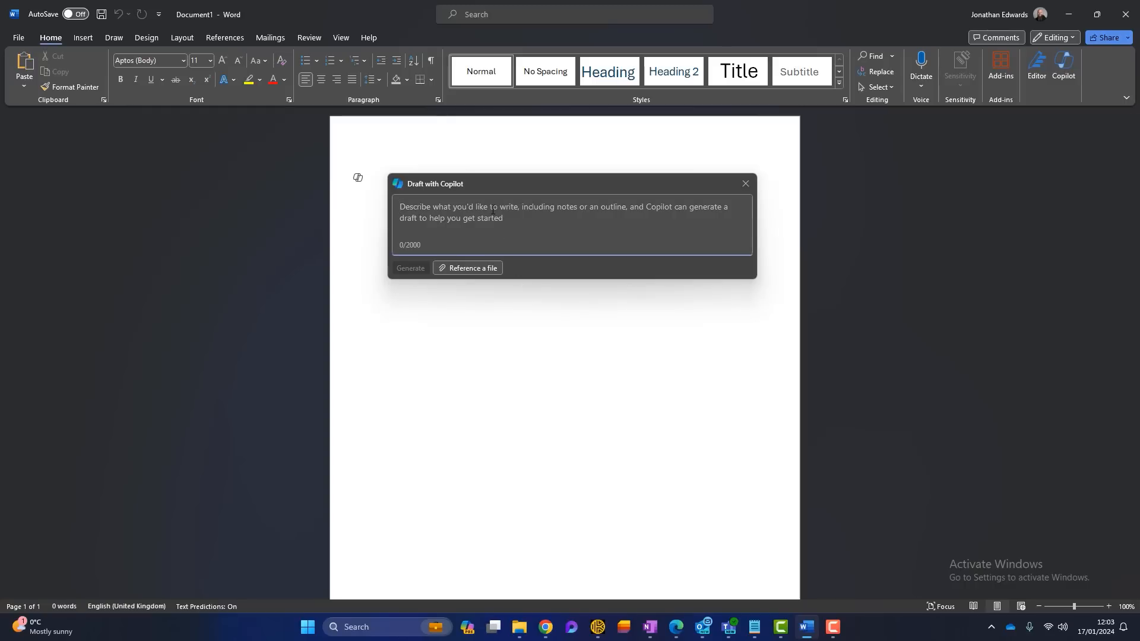
{"action": "type", "text": "Write a "}
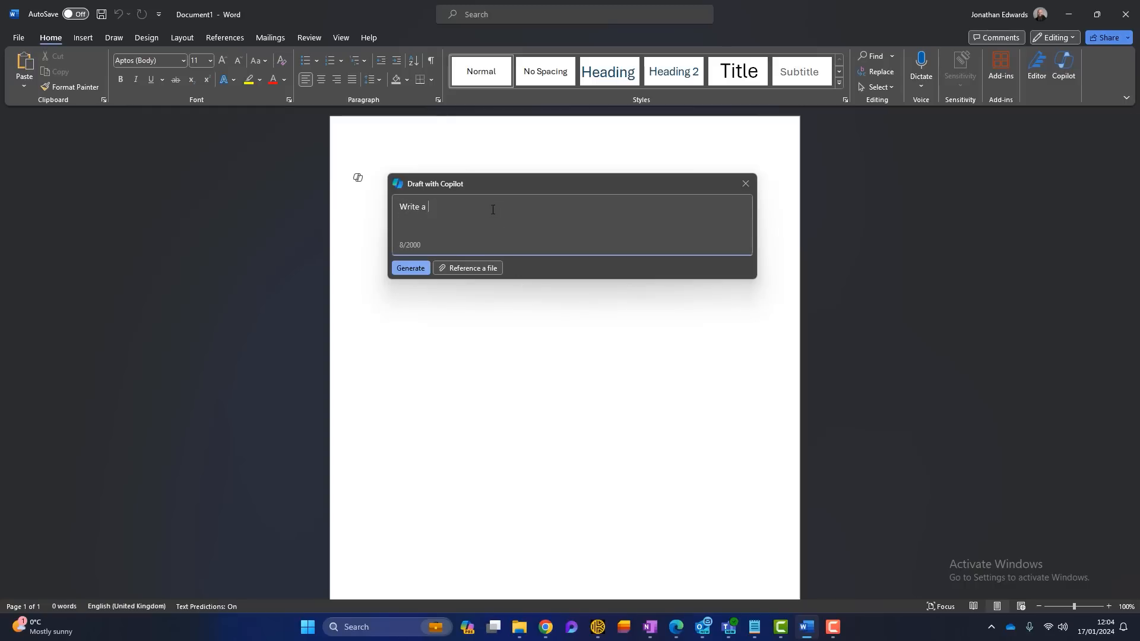
{"action": "type", "text": "1000 word blog post about the benefits of time management for managem"}
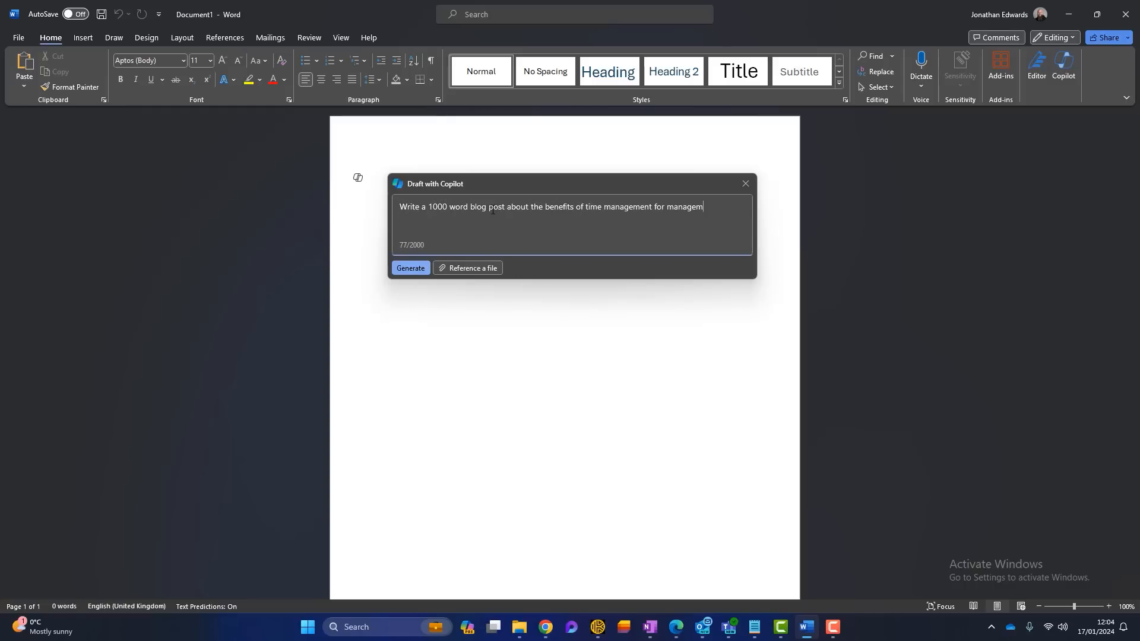
{"action": "type", "text": "ent teams. The tone need s to be friendly"}
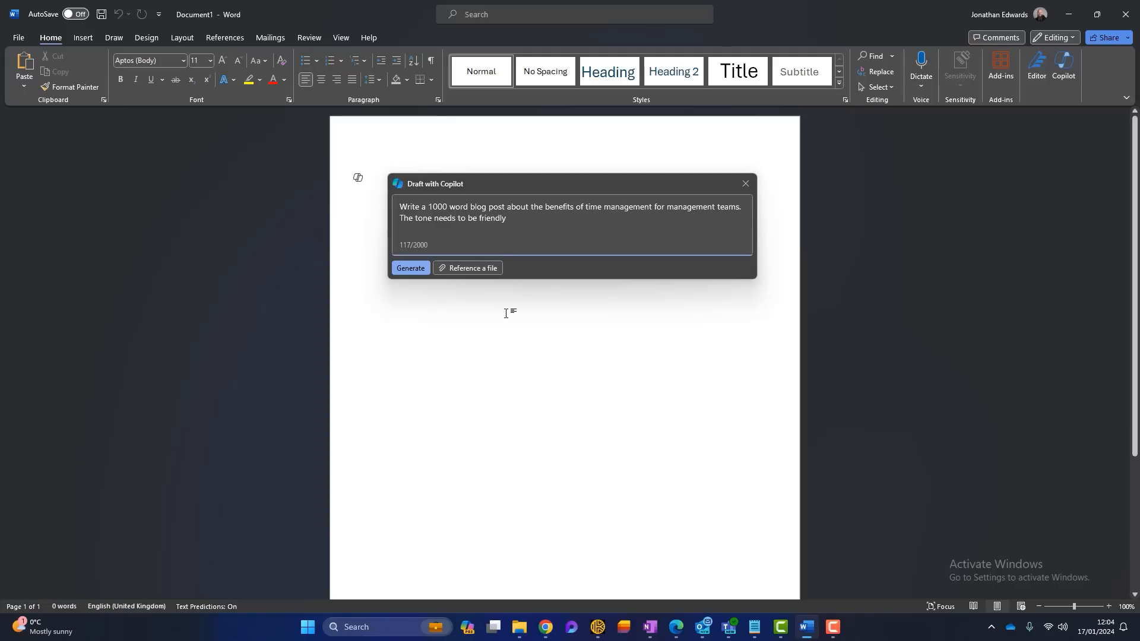
{"action": "left_click", "coordinate": [408, 272]}
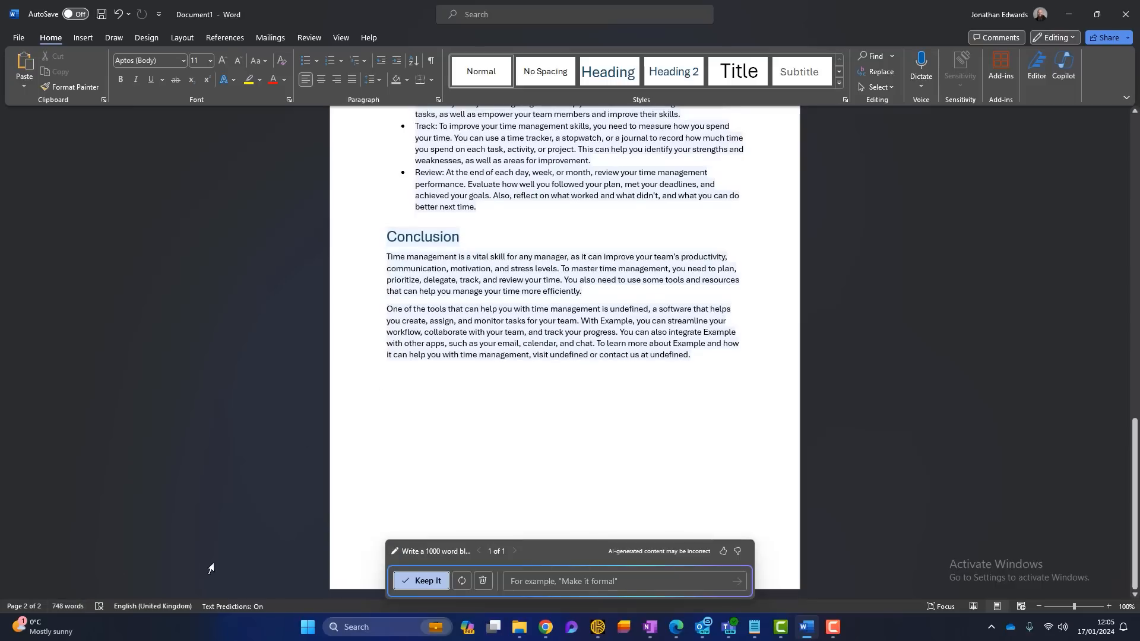
Look over the generated blog post and have Copilot regenerate the draft with the instruction "Make it formal"
{"action": "scroll", "coordinate": [525, 386], "scroll_direction": "up", "scroll_amount": 15}
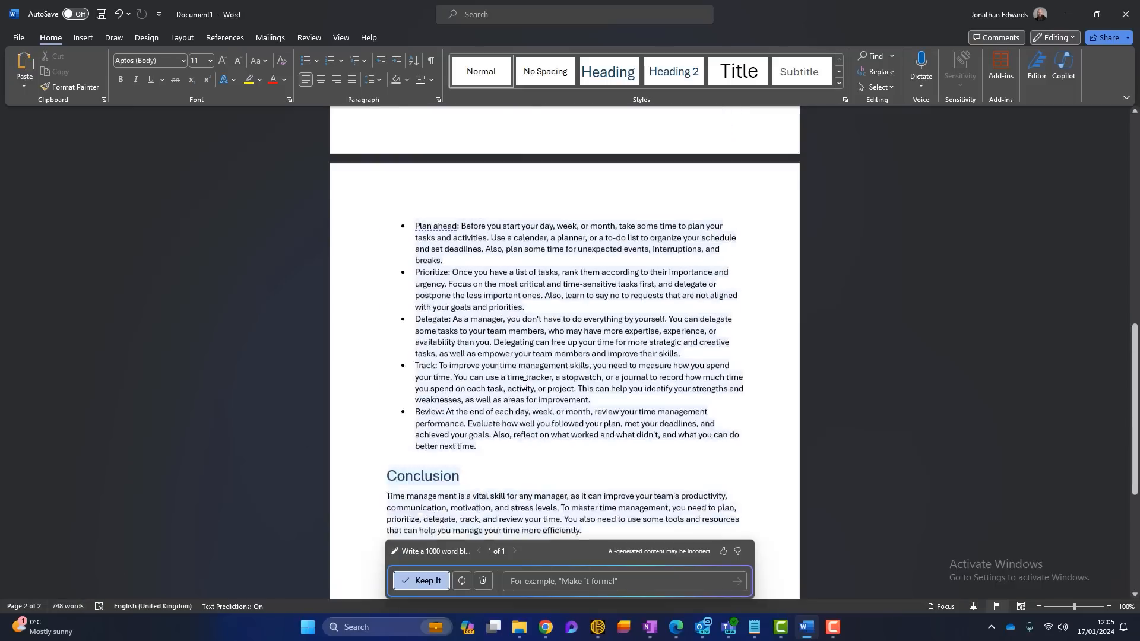
{"action": "scroll", "coordinate": [525, 386], "scroll_direction": "up", "scroll_amount": 5}
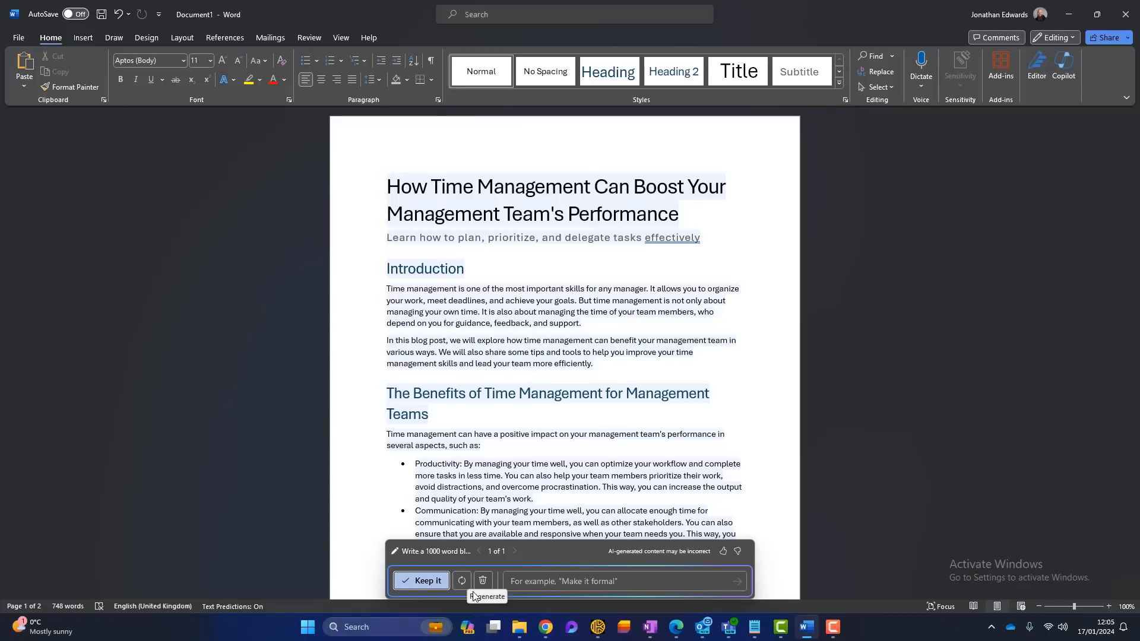
{"action": "left_click", "coordinate": [641, 585]}
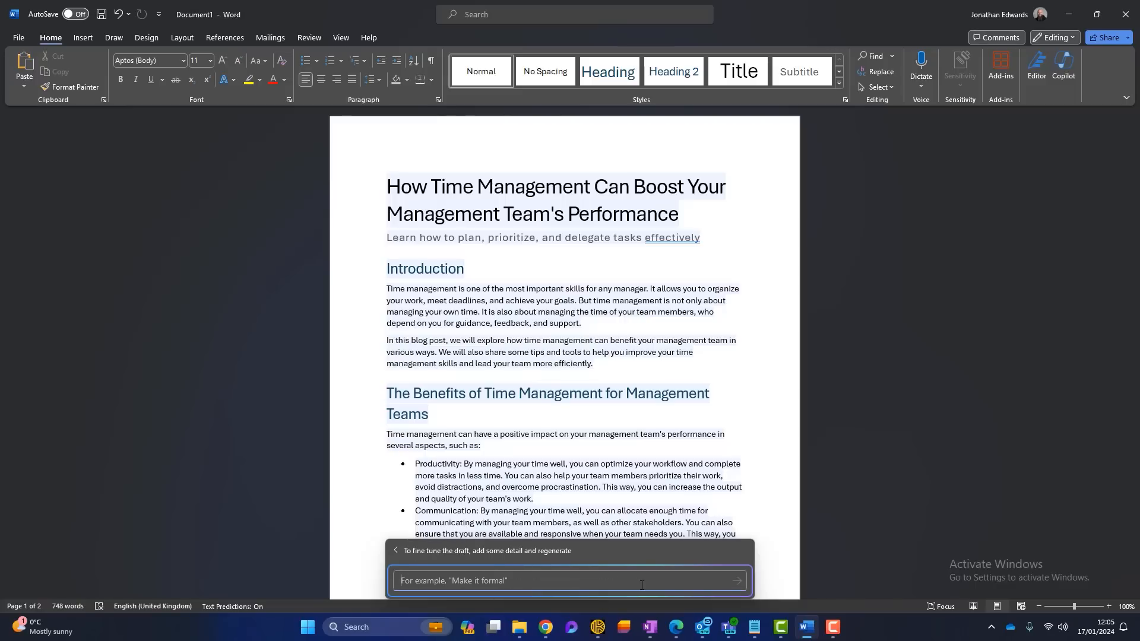
{"action": "type", "text": "Make it formal"}
{"action": "key", "text": "shift+Return"}
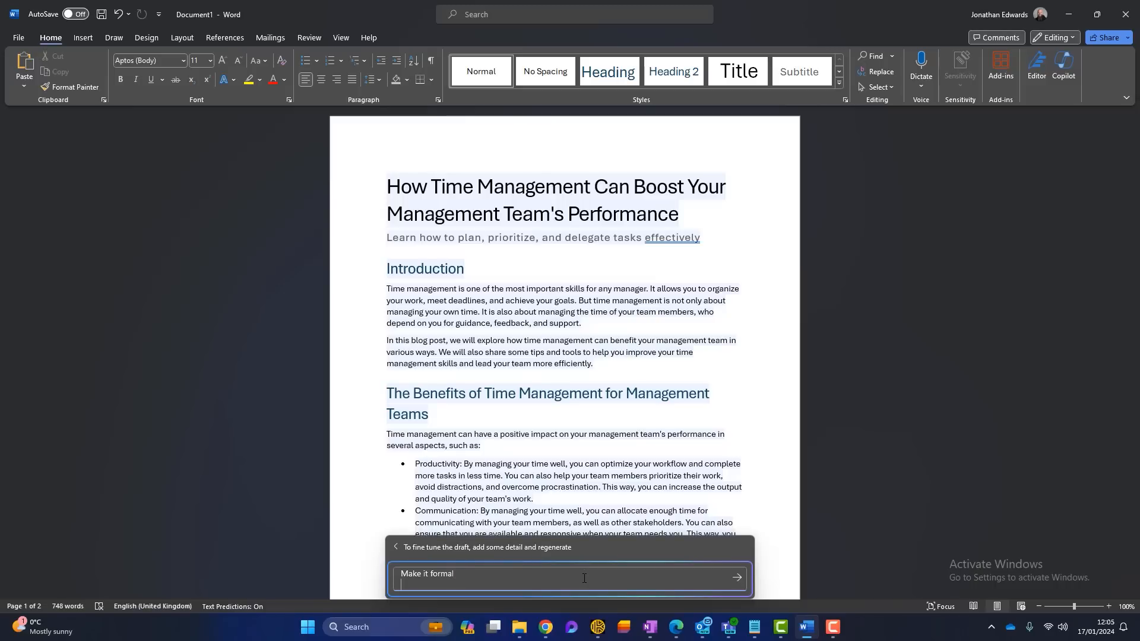
{"action": "left_click", "coordinate": [737, 577]}
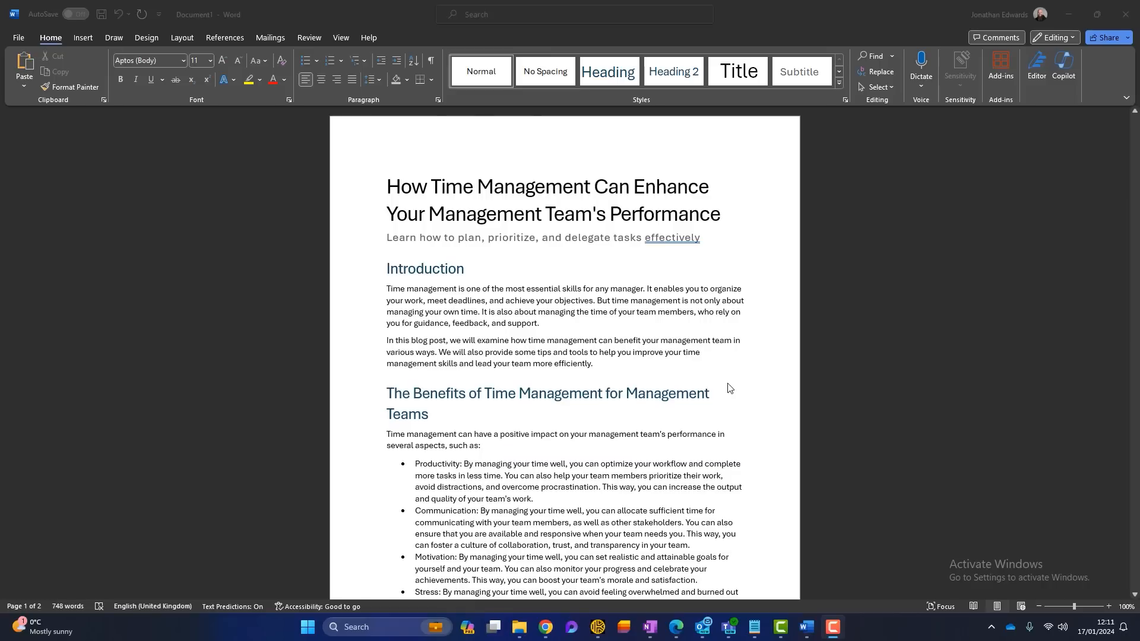
Review the formal blog post through to its conclusion and ask the Copilot chat to summarize the document
{"action": "scroll", "coordinate": [730, 387], "scroll_direction": "down", "scroll_amount": 20}
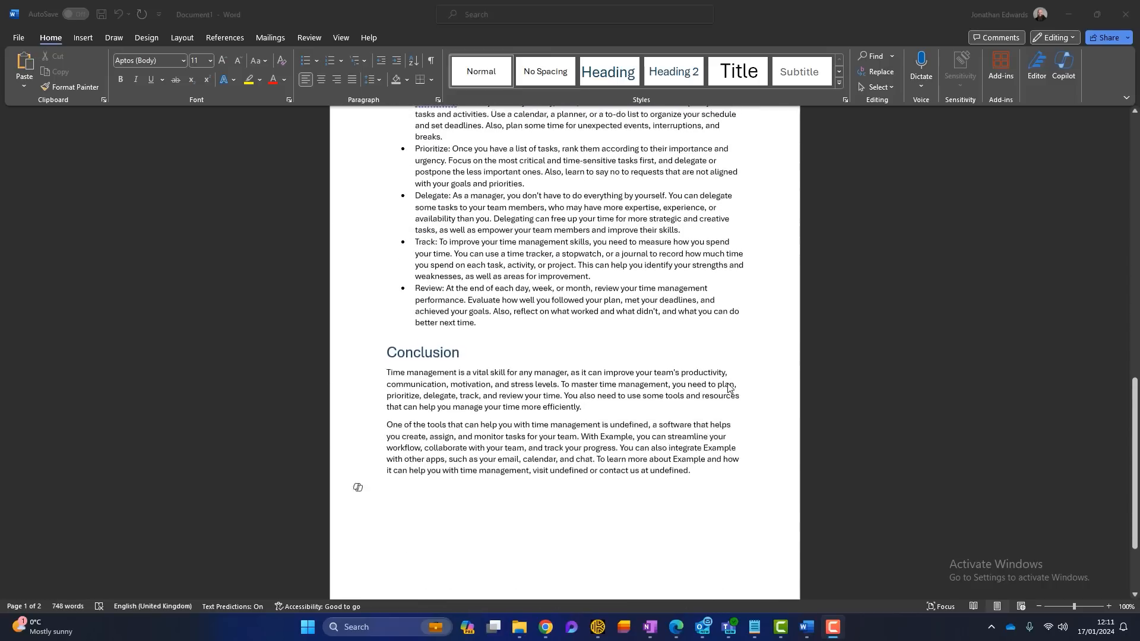
{"action": "scroll", "coordinate": [730, 388], "scroll_direction": "down", "scroll_amount": 3}
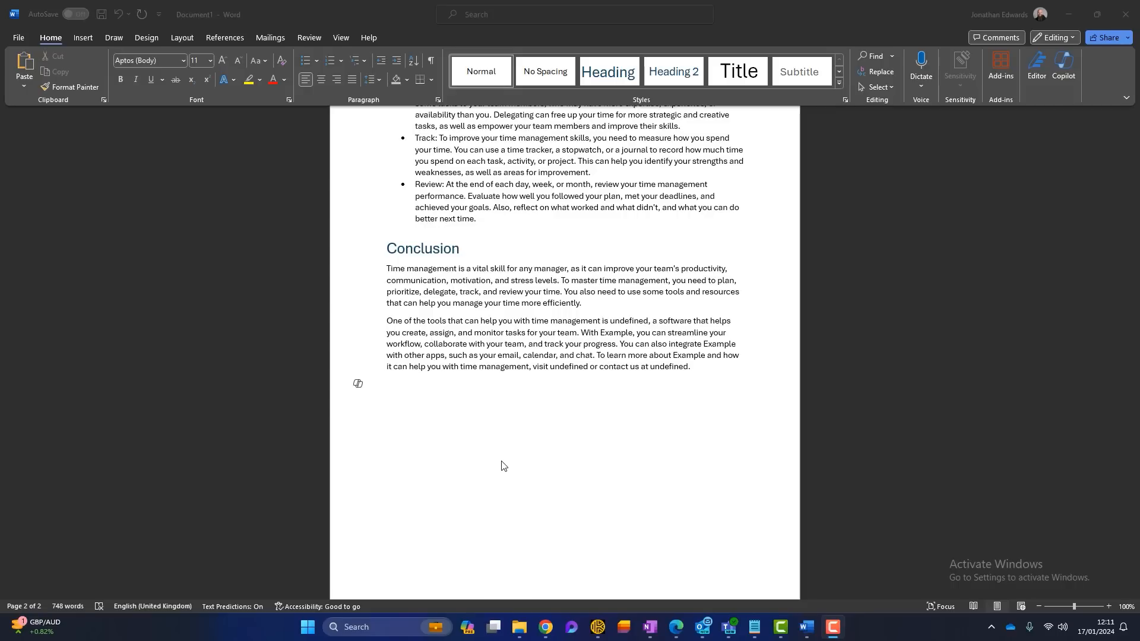
{"action": "left_click", "coordinate": [1069, 70]}
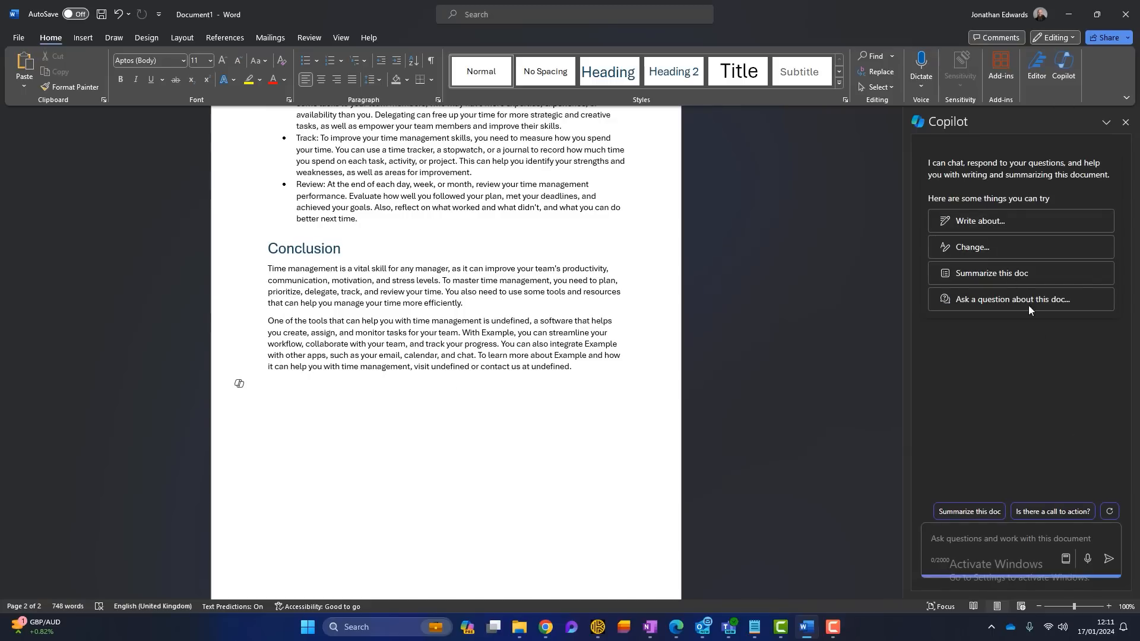
{"action": "left_click", "coordinate": [966, 284]}
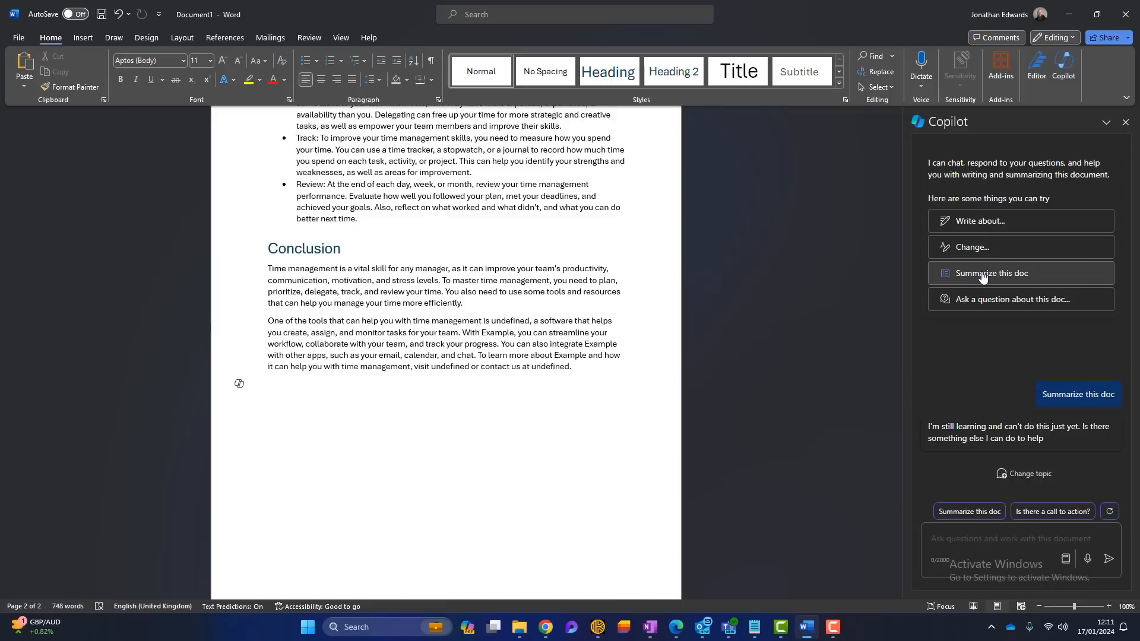